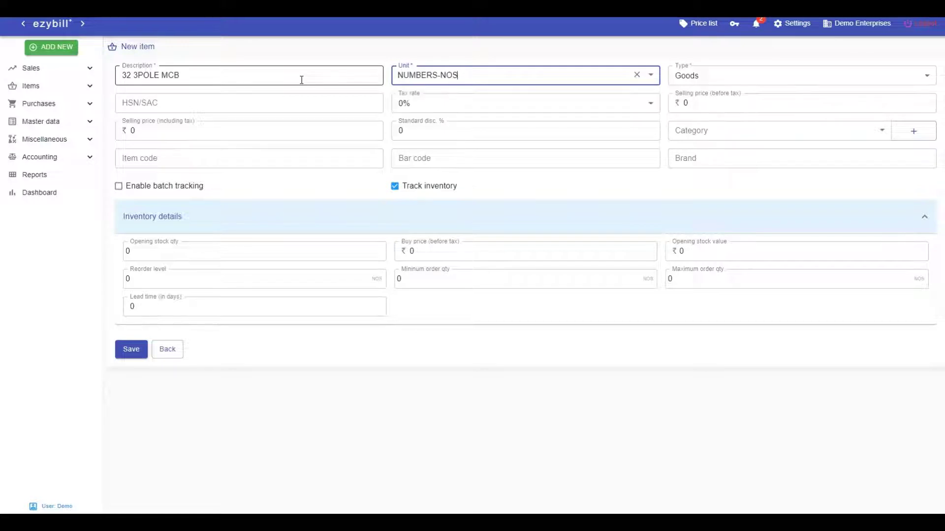
Fill in the new item's HSN/SAC code 8536, an 18% tax rate and a selling price including tax of ₹500.
{"action": "key", "text": "Tab"}
{"action": "key", "text": "Tab"}
{"action": "type", "text": "85"}
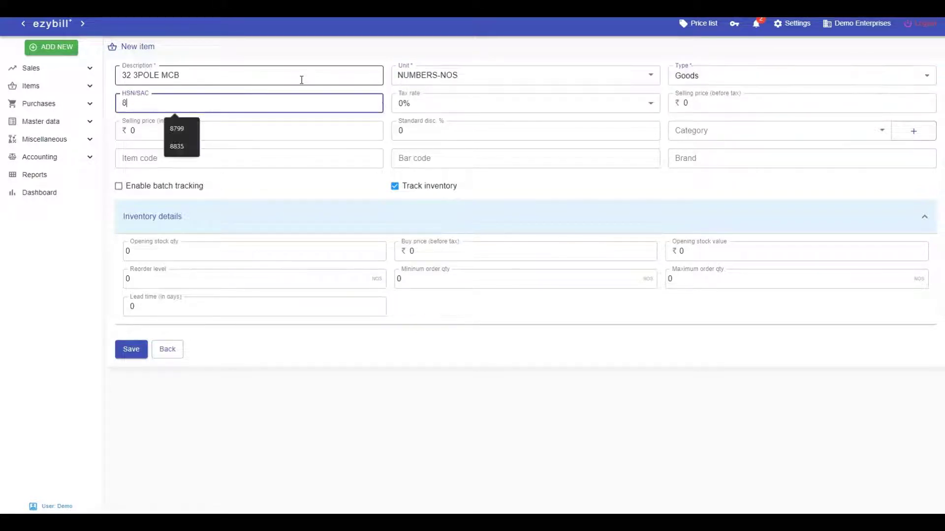
{"action": "key", "text": "Tab"}
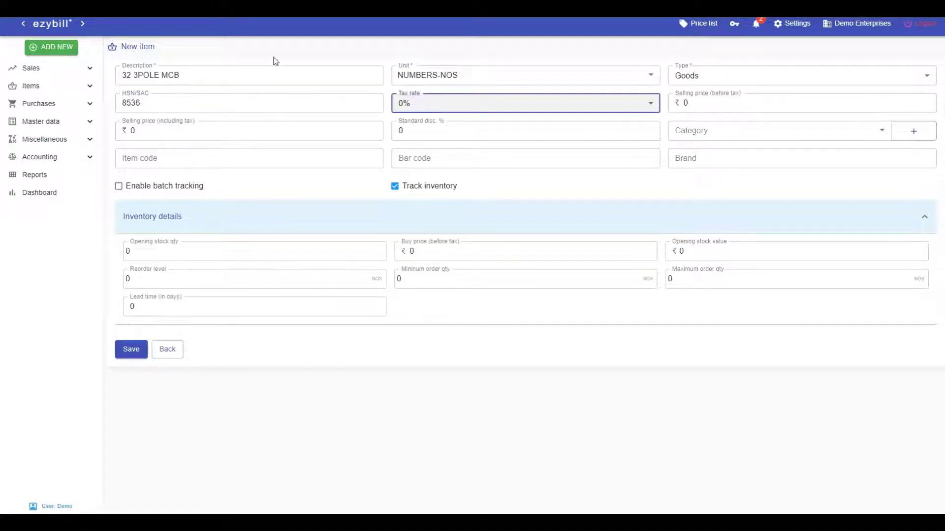
{"action": "left_click", "coordinate": [471, 110]}
{"action": "left_click", "coordinate": [441, 148]}
{"action": "key", "text": "Tab"}
{"action": "key", "text": "Tab"}
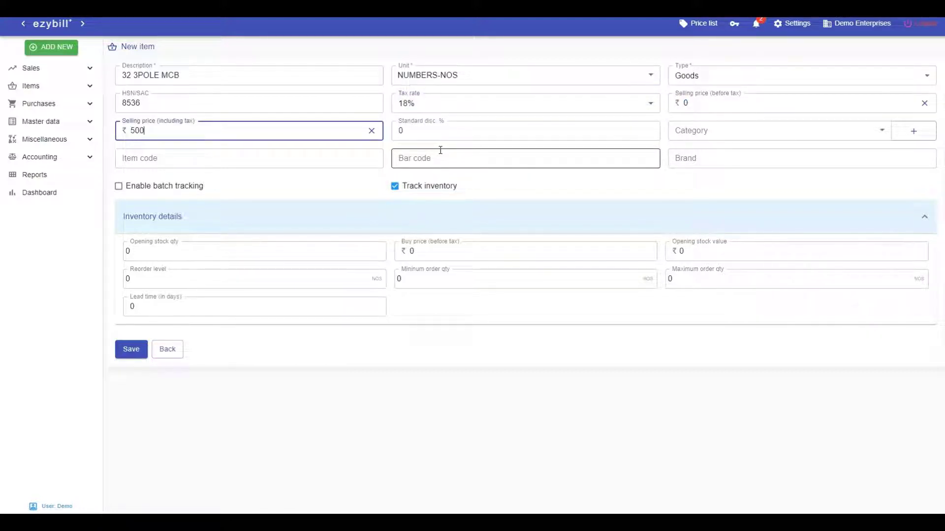
Enter an opening stock quantity of 100, a buy price of ₹200 and the opening stock value, and save the item.
{"action": "left_click", "coordinate": [265, 255]}
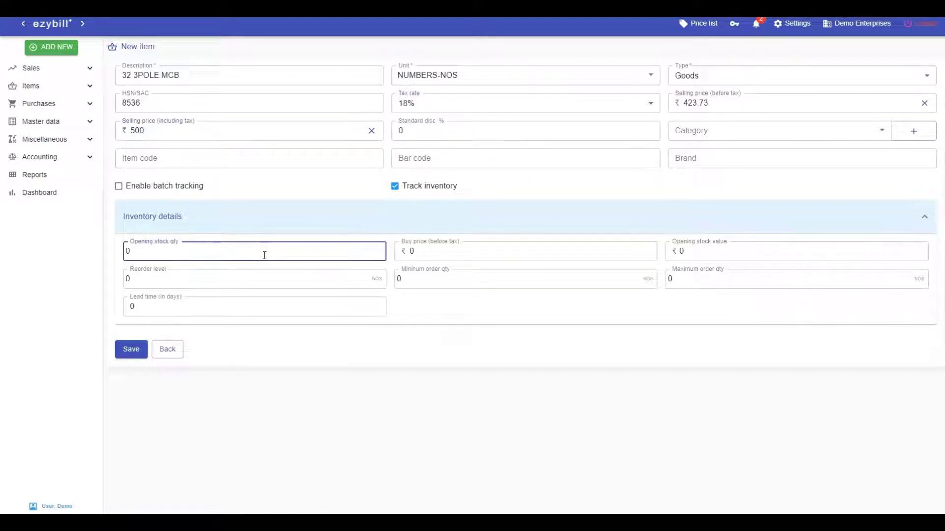
{"action": "key", "text": "Tab"}
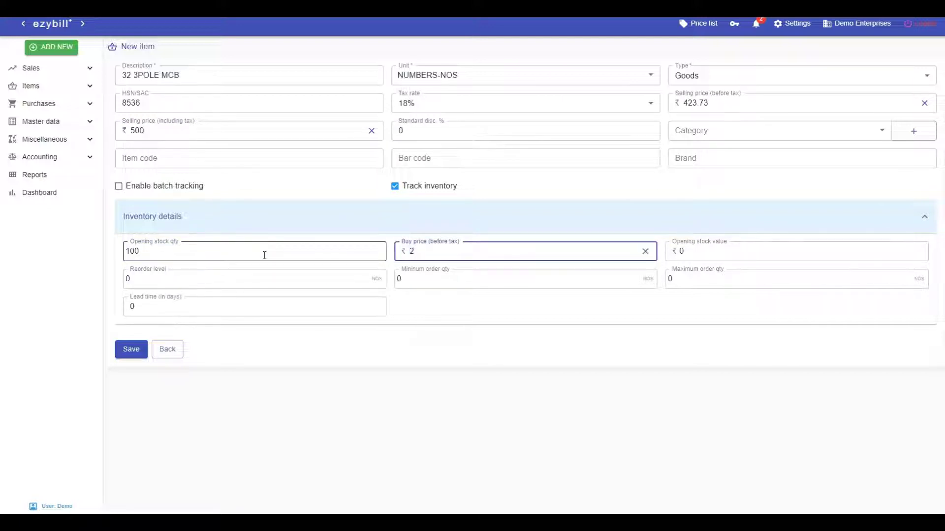
{"action": "key", "text": "Tab"}
{"action": "type", "text": "2"}
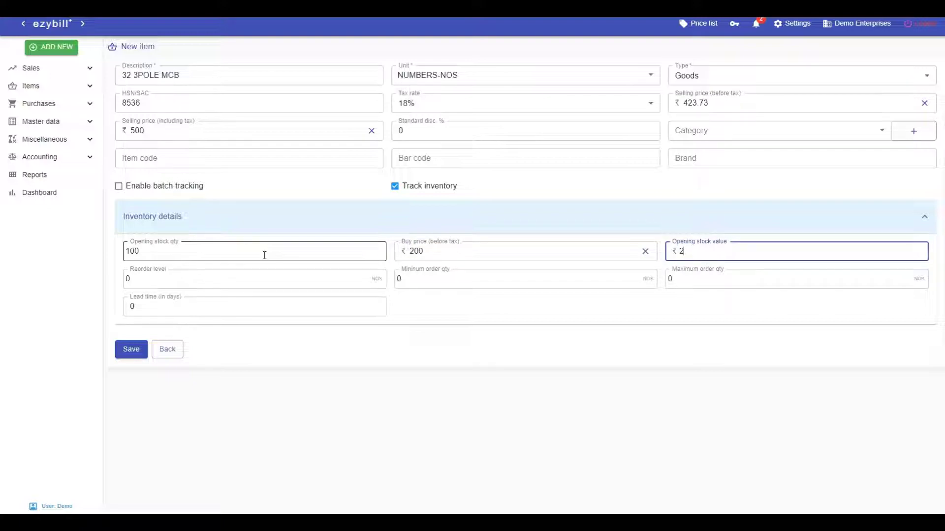
{"action": "left_click", "coordinate": [125, 348]}
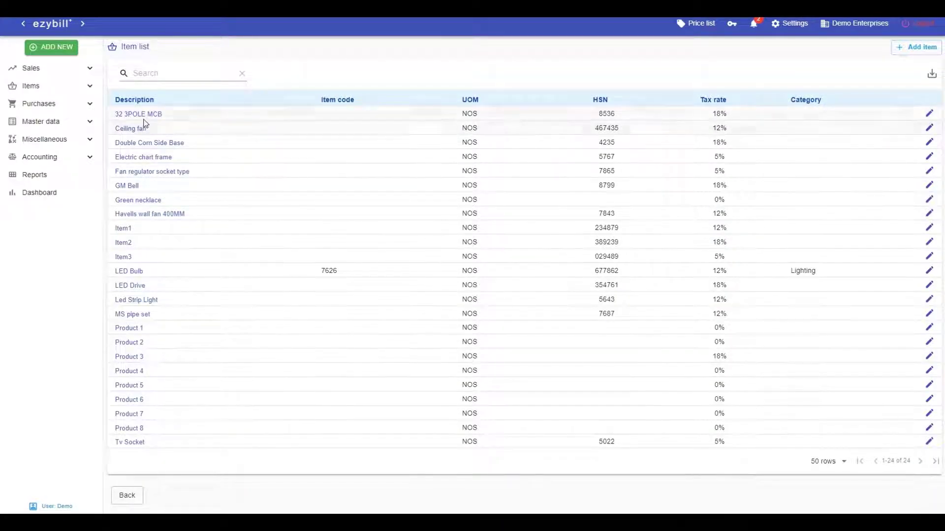
Create a new purchase bill for the supplier Girlyss with bill number 378.
{"action": "left_click", "coordinate": [56, 52]}
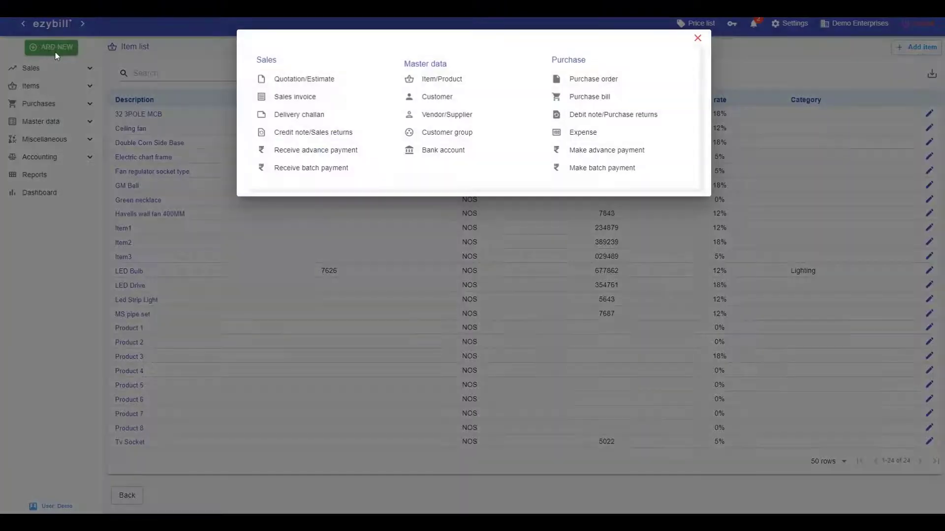
{"action": "left_click", "coordinate": [584, 98]}
{"action": "left_click", "coordinate": [301, 84]}
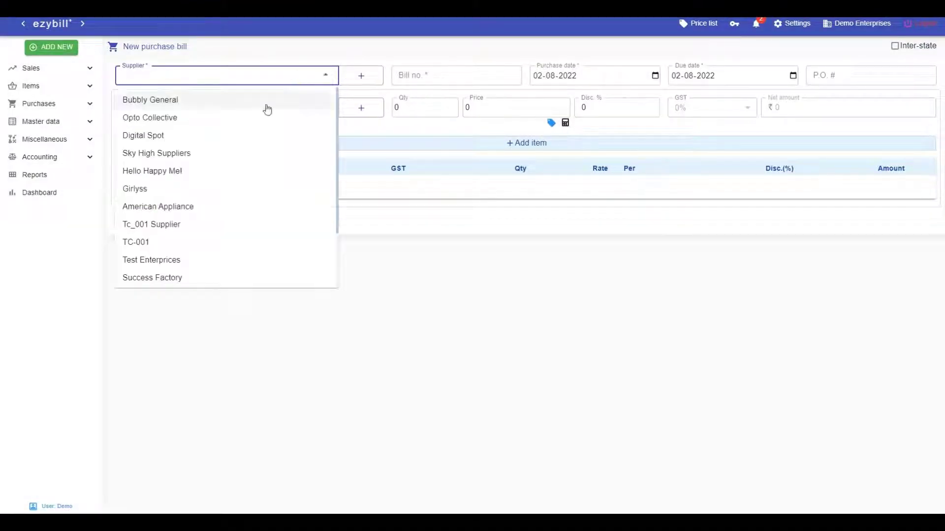
{"action": "left_click", "coordinate": [232, 185]}
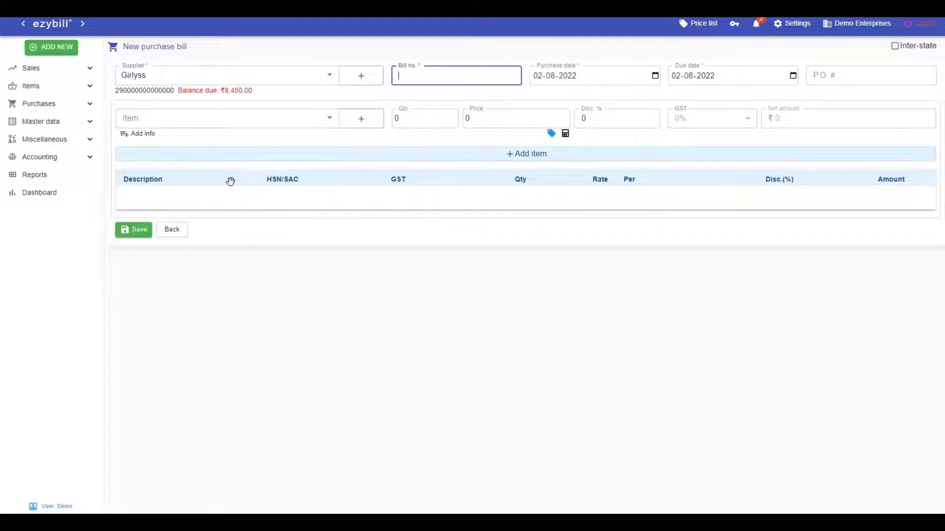
{"action": "type", "text": "378"}
{"action": "key", "text": "Tab"}
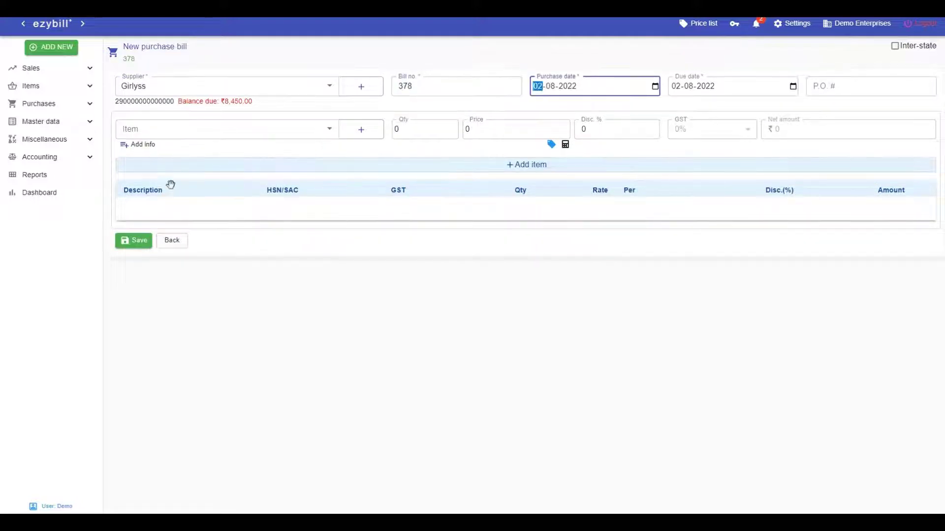
Add 50 units of 32 3POLE MCB to the purchase bill and save it.
{"action": "left_click", "coordinate": [221, 134]}
{"action": "left_click", "coordinate": [205, 163]}
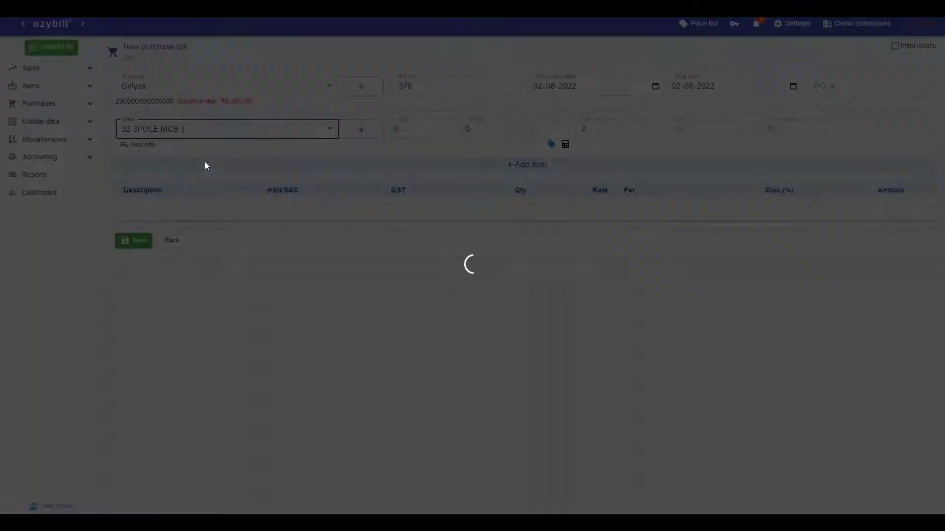
{"action": "type", "text": "50"}
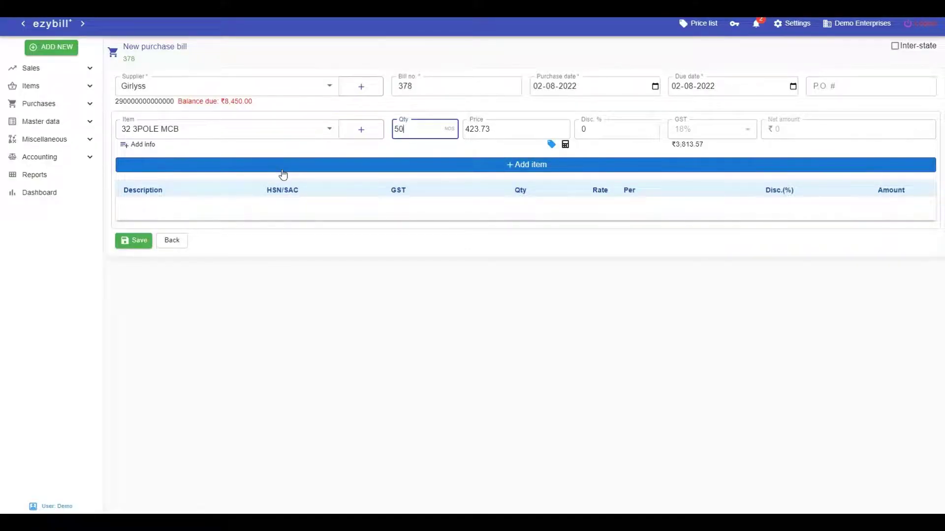
{"action": "left_click", "coordinate": [282, 170]}
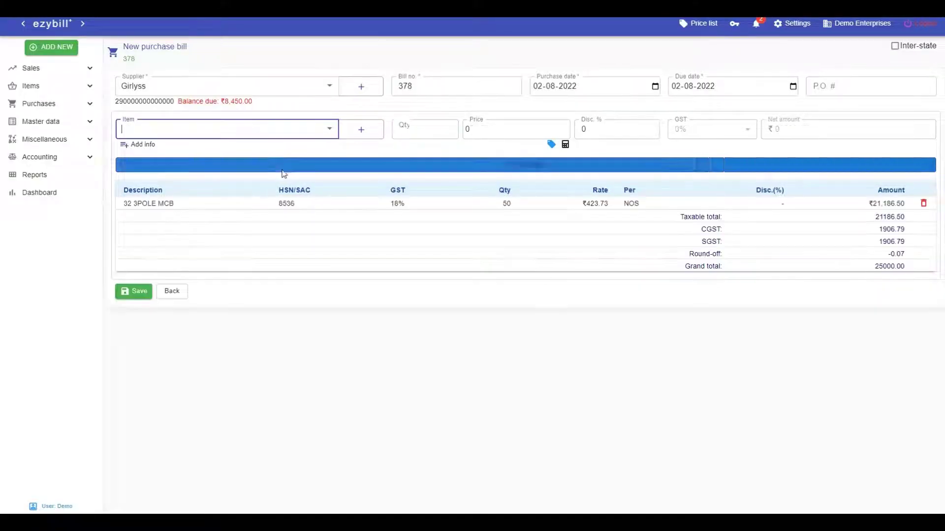
{"action": "left_click", "coordinate": [136, 299]}
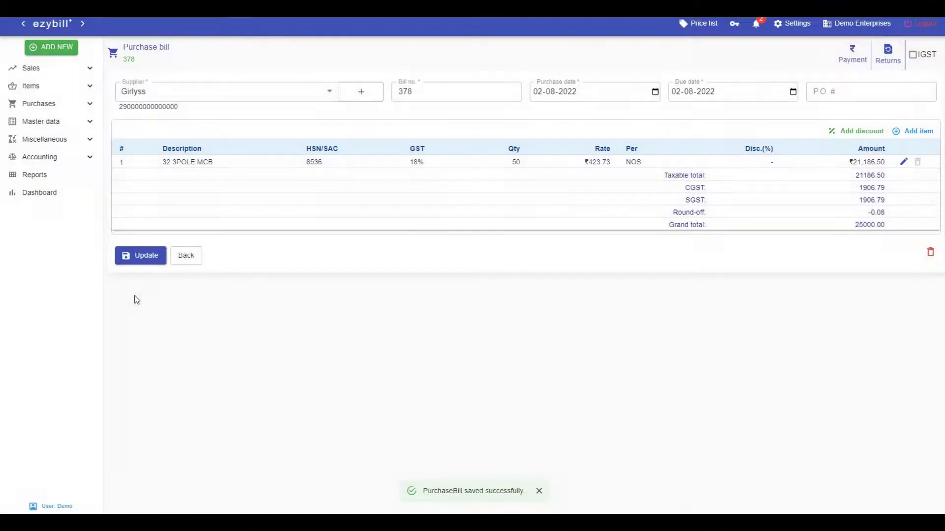
Check the stock breakdown of 32 3POLE MCB in the inventory, looking at its opening stock and purchases.
{"action": "left_click", "coordinate": [74, 86]}
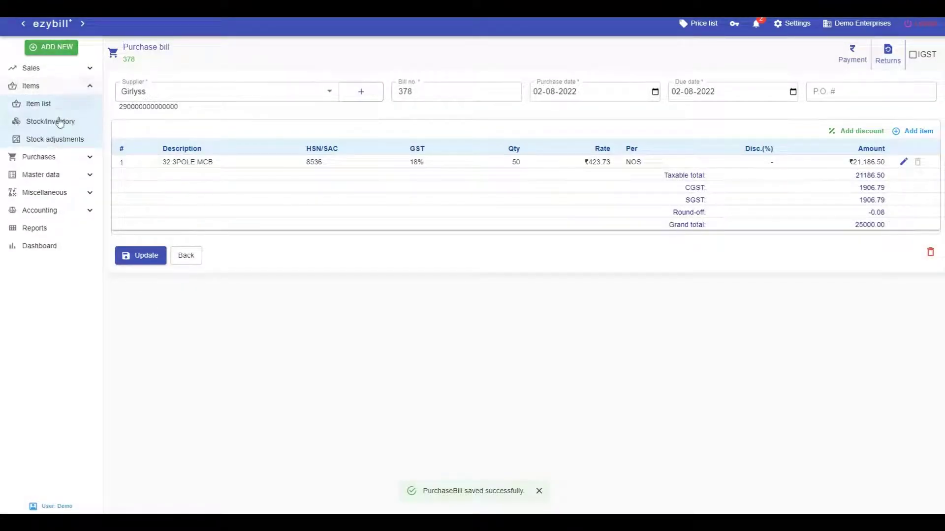
{"action": "left_click", "coordinate": [54, 123]}
{"action": "left_click", "coordinate": [138, 127]}
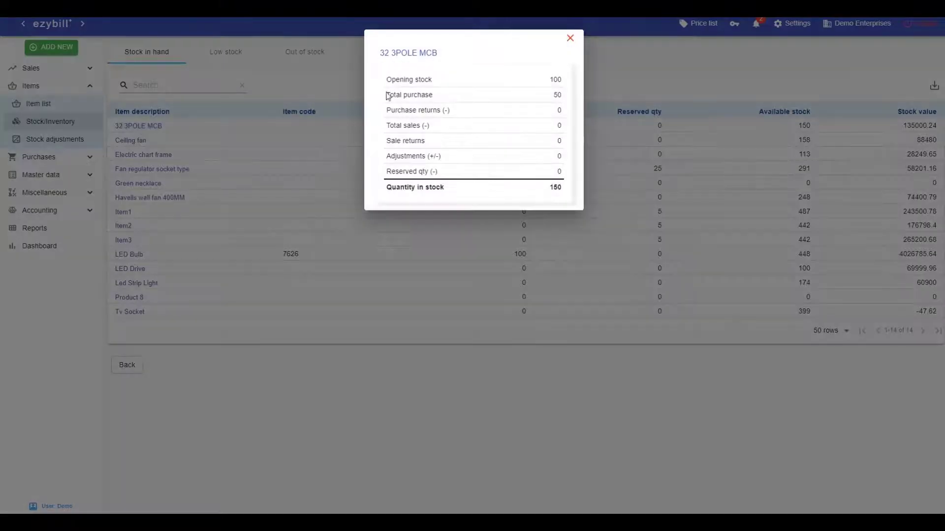
{"action": "left_click_drag", "start_coordinate": [546, 81], "coordinate": [564, 87]}
{"action": "left_click", "coordinate": [569, 40]}
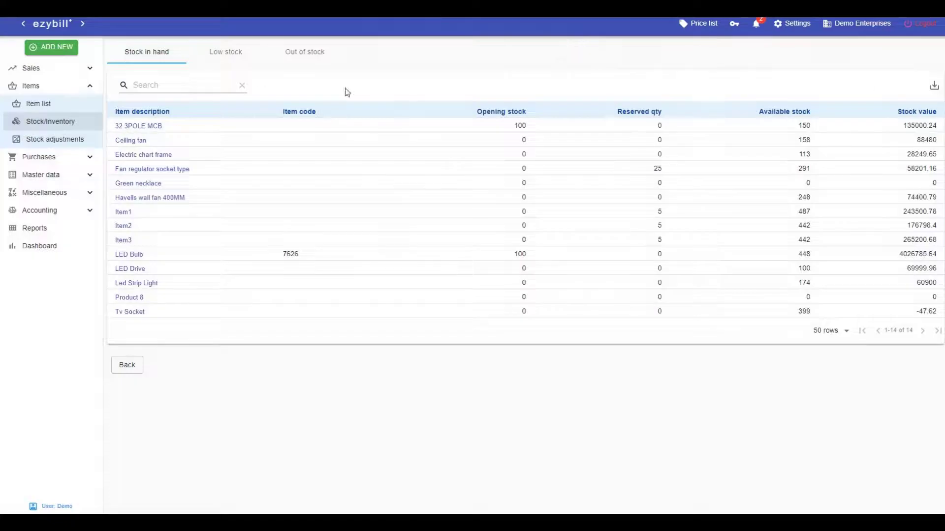
Create a new sales invoice for the customer Earth Joy.
{"action": "left_click", "coordinate": [64, 52]}
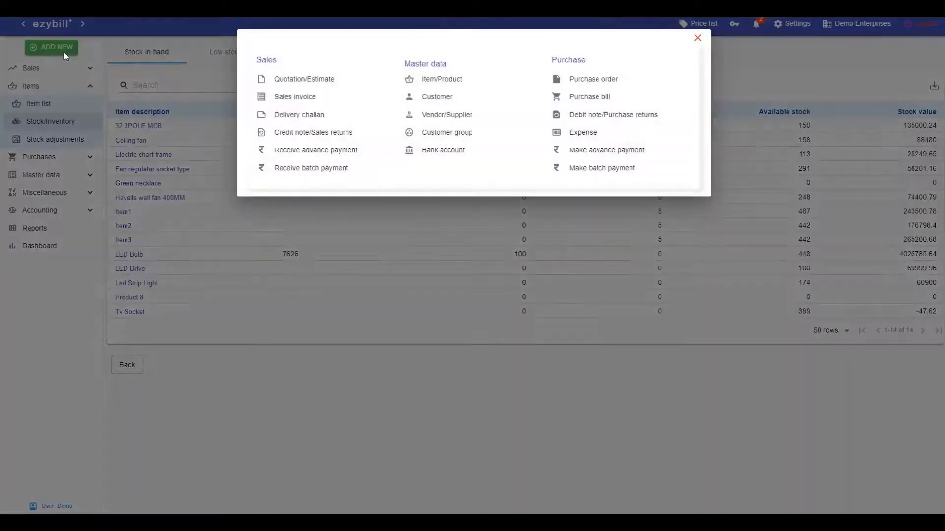
{"action": "left_click", "coordinate": [291, 99]}
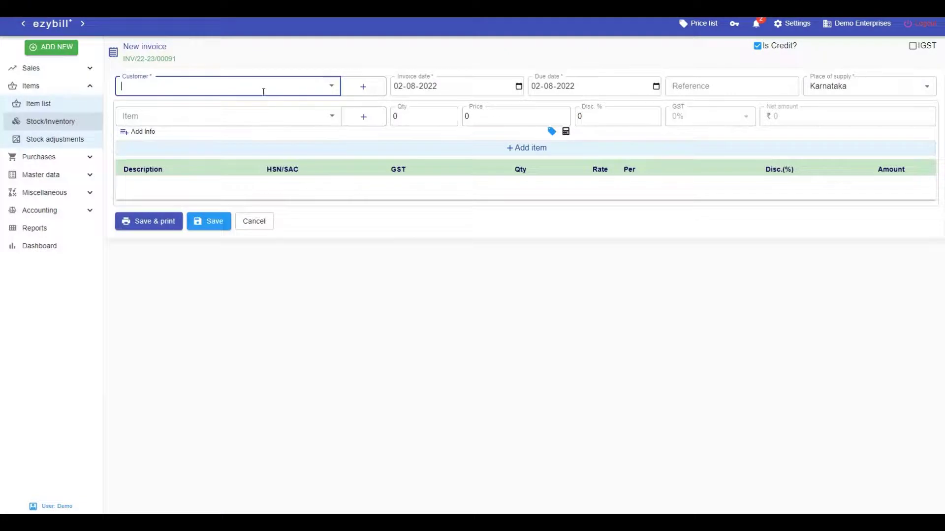
{"action": "left_click", "coordinate": [254, 86]}
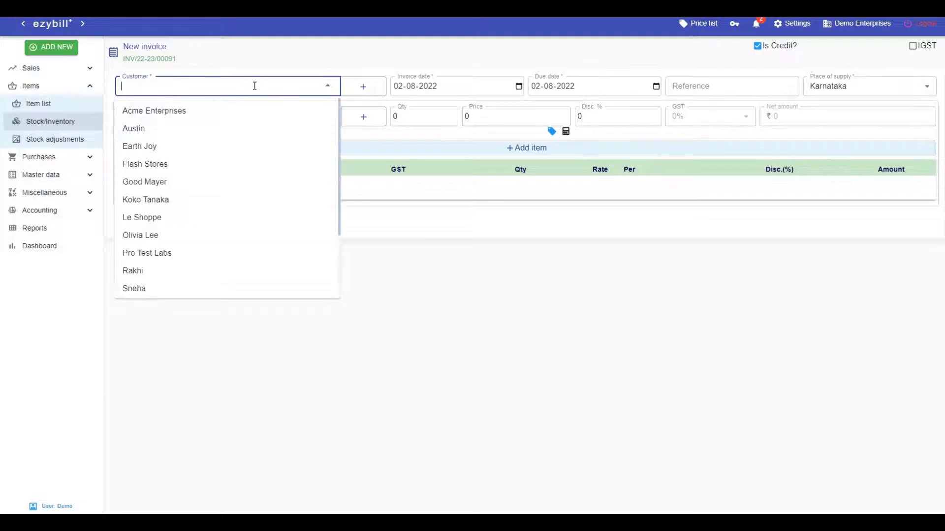
{"action": "left_click", "coordinate": [186, 147]}
Add 10 units of 32 3POLE MCB to the sales invoice and save it.
{"action": "left_click", "coordinate": [214, 131]}
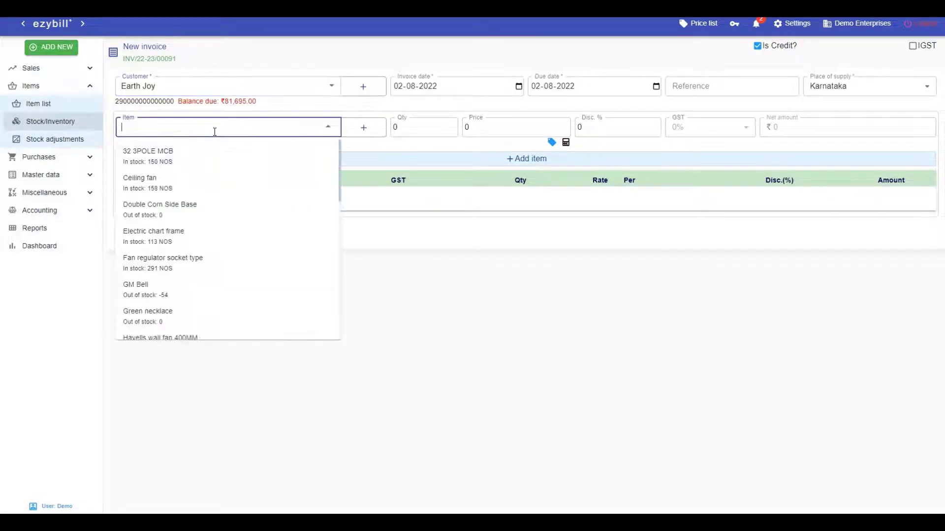
{"action": "left_click", "coordinate": [187, 158]}
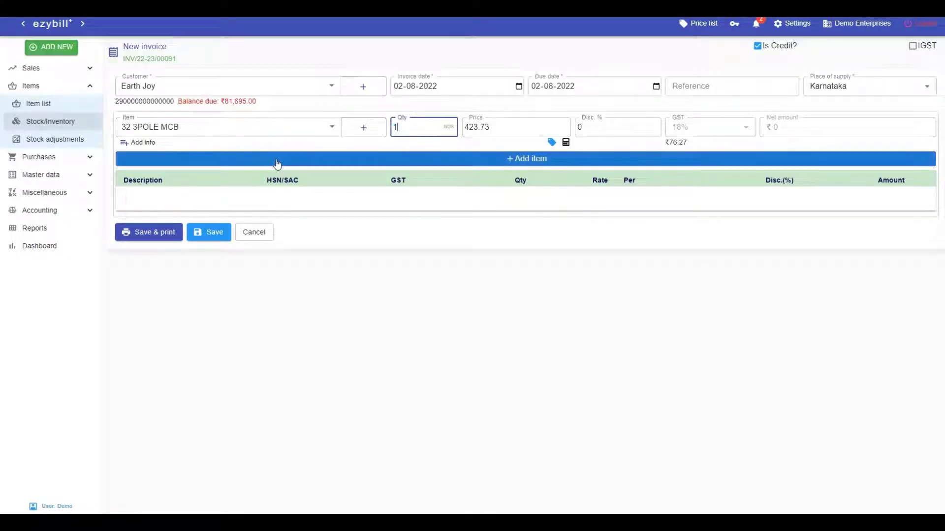
{"action": "type", "text": "0"}
{"action": "left_click", "coordinate": [275, 165]}
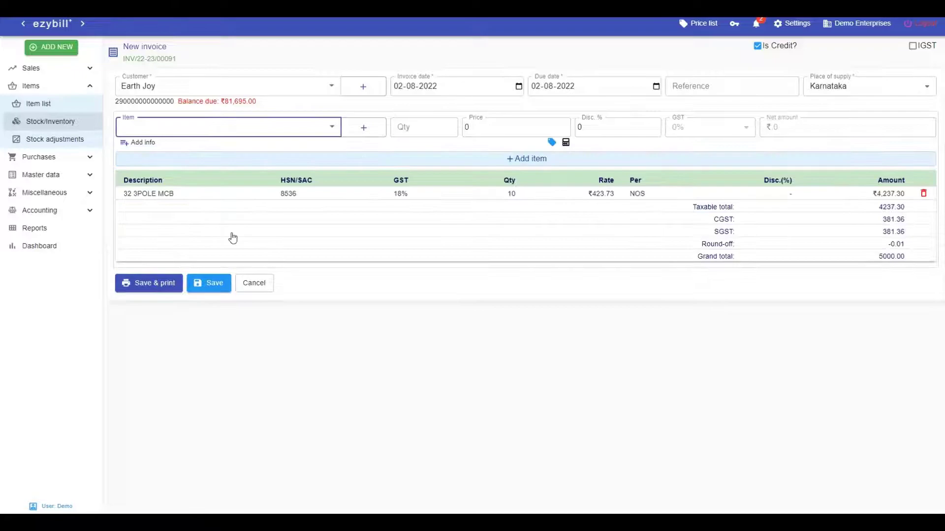
{"action": "left_click", "coordinate": [210, 283]}
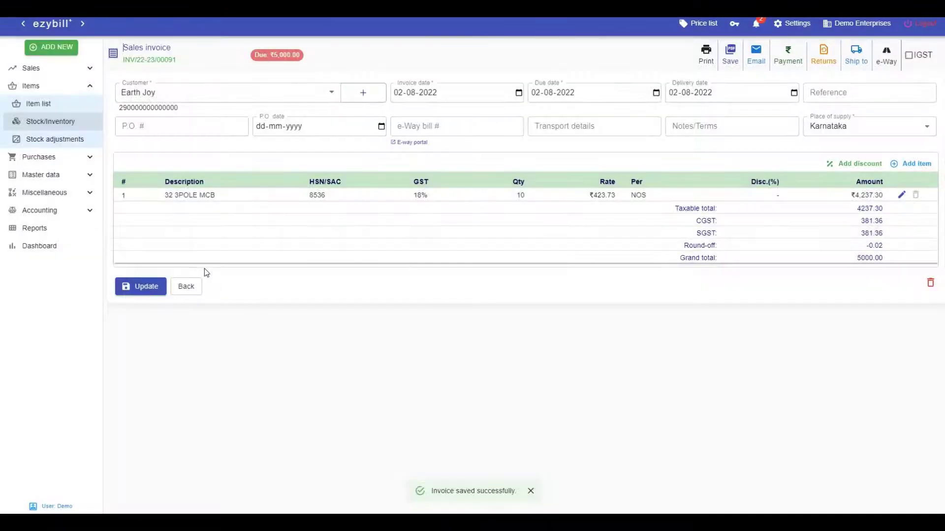
Check how the sale is reflected in the inventory's stock breakdown for 32 3POLE MCB.
{"action": "left_click", "coordinate": [52, 121]}
{"action": "left_click", "coordinate": [134, 127]}
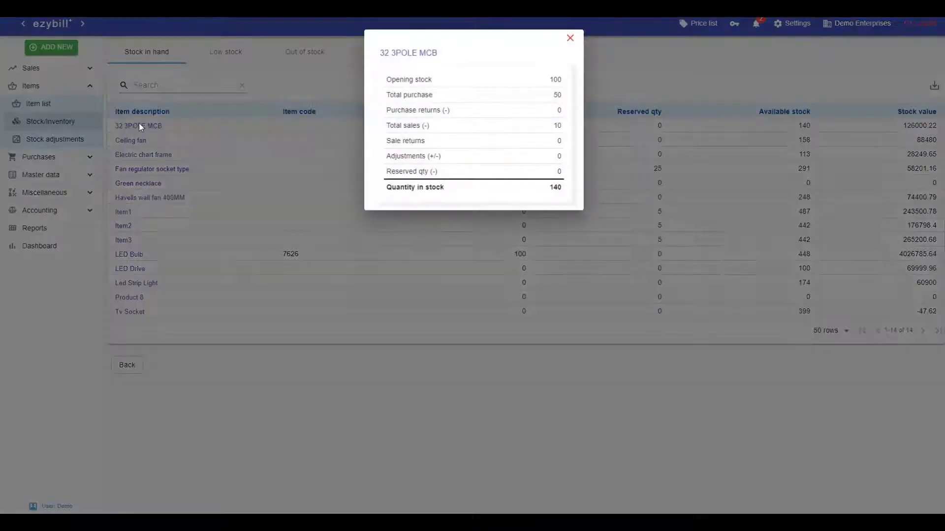
{"action": "left_click", "coordinate": [570, 39]}
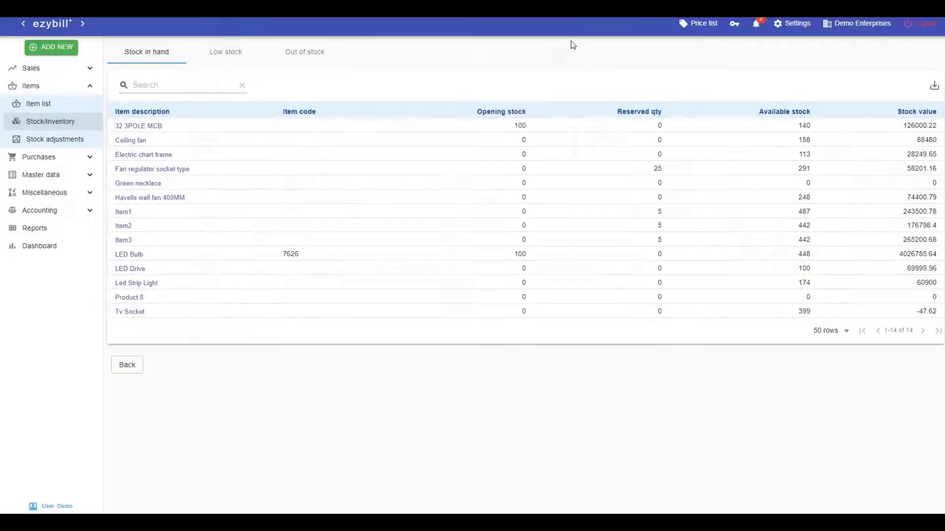
Create a new delivery challan for the customer Flash Stores.
{"action": "left_click", "coordinate": [48, 48]}
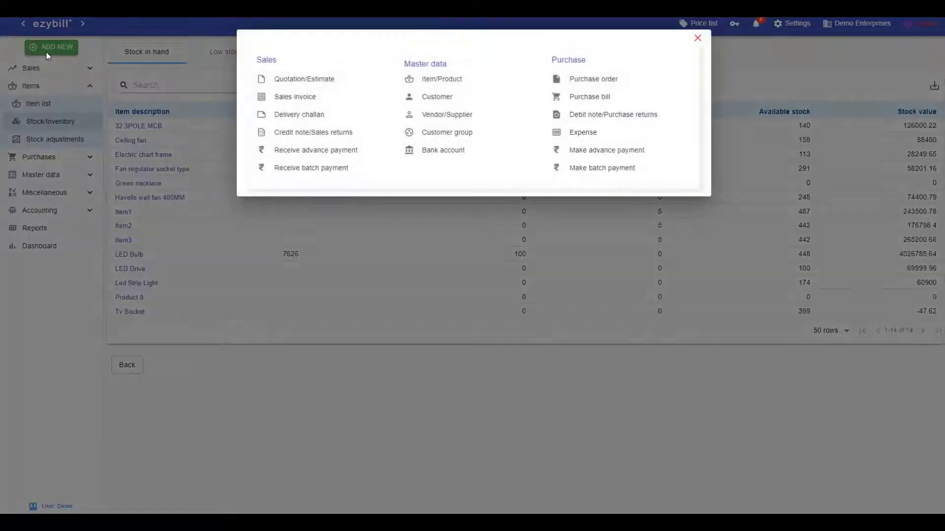
{"action": "left_click", "coordinate": [294, 114]}
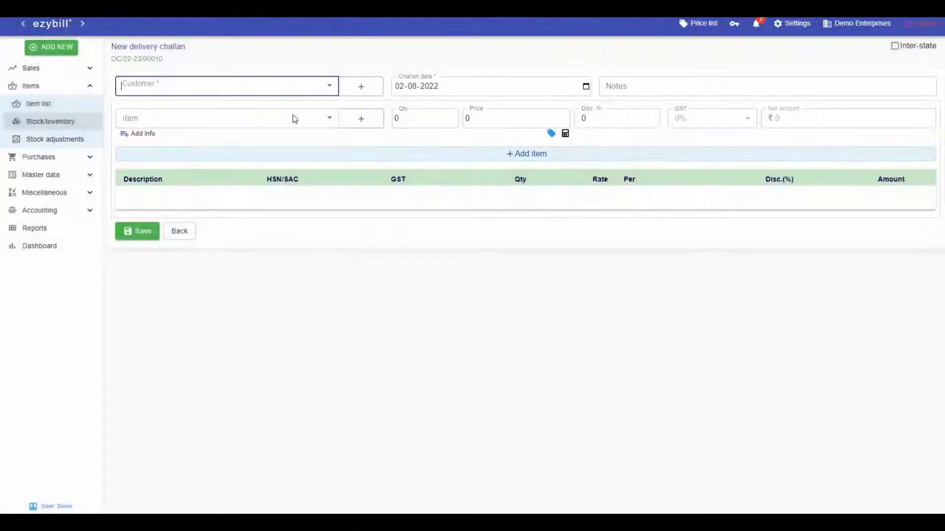
{"action": "left_click", "coordinate": [243, 90]}
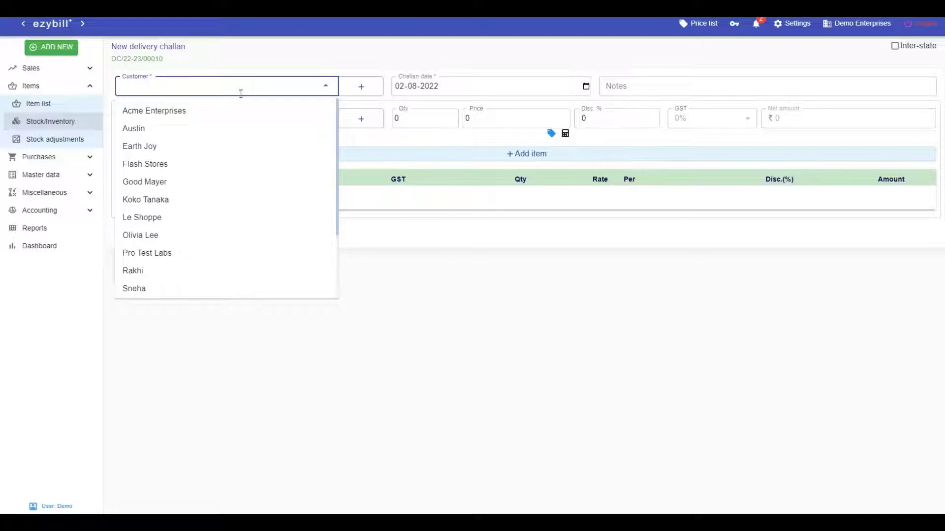
{"action": "left_click", "coordinate": [219, 163]}
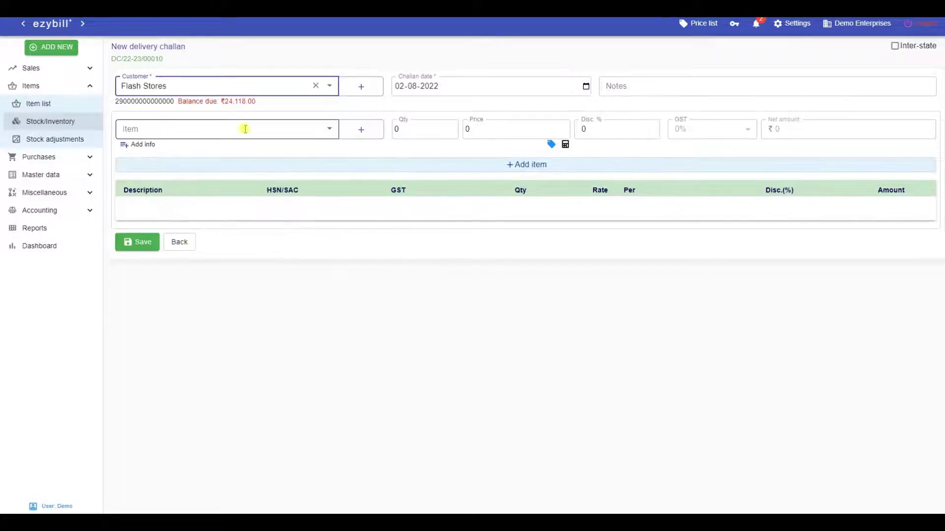
Add 20 units of 32 3POLE MCB to the delivery challan and save it.
{"action": "left_click", "coordinate": [245, 129]}
{"action": "left_click", "coordinate": [230, 151]}
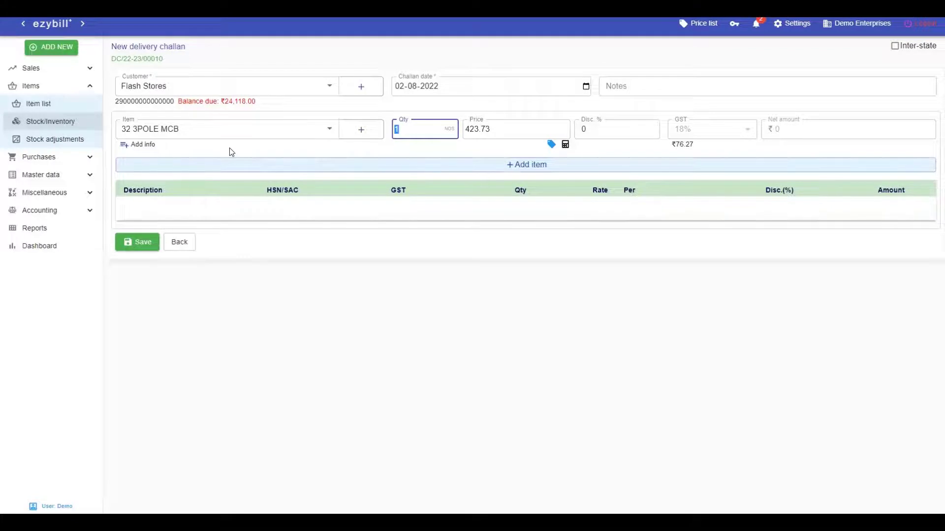
{"action": "type", "text": "20"}
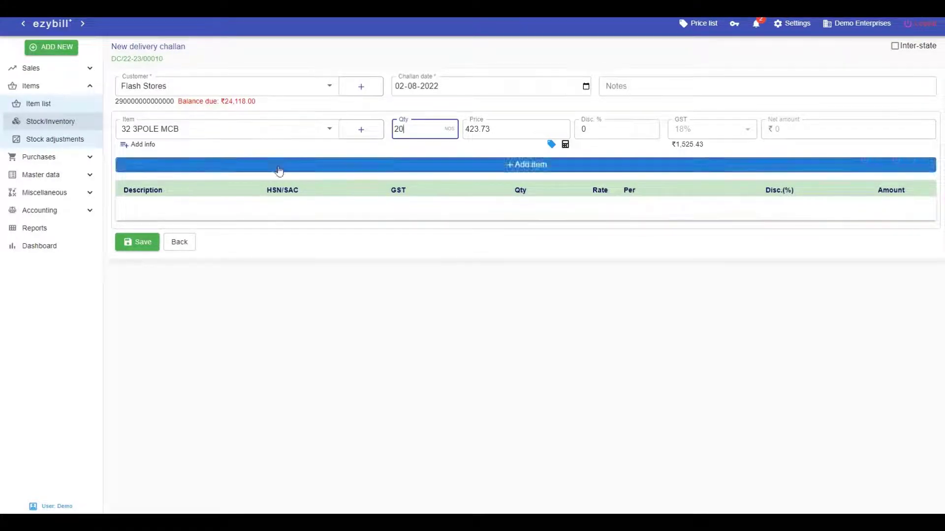
{"action": "left_click", "coordinate": [280, 172]}
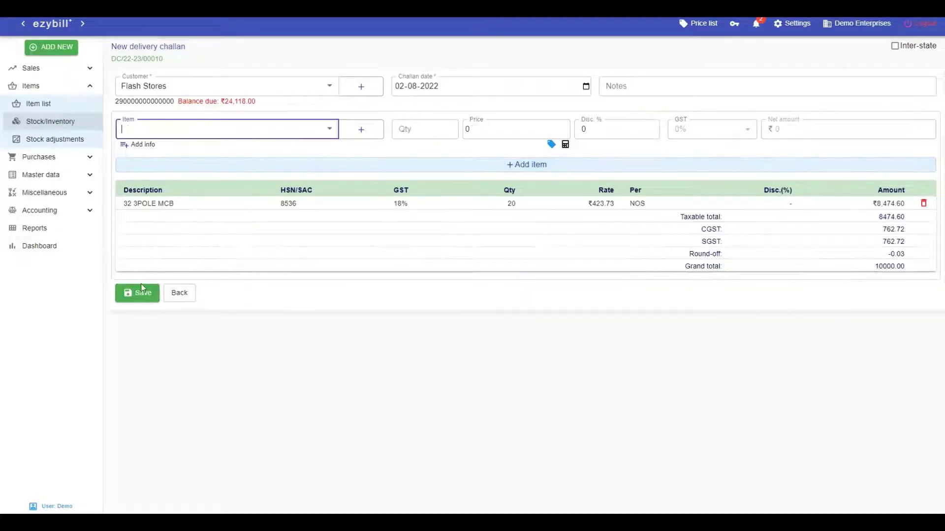
{"action": "left_click", "coordinate": [141, 293]}
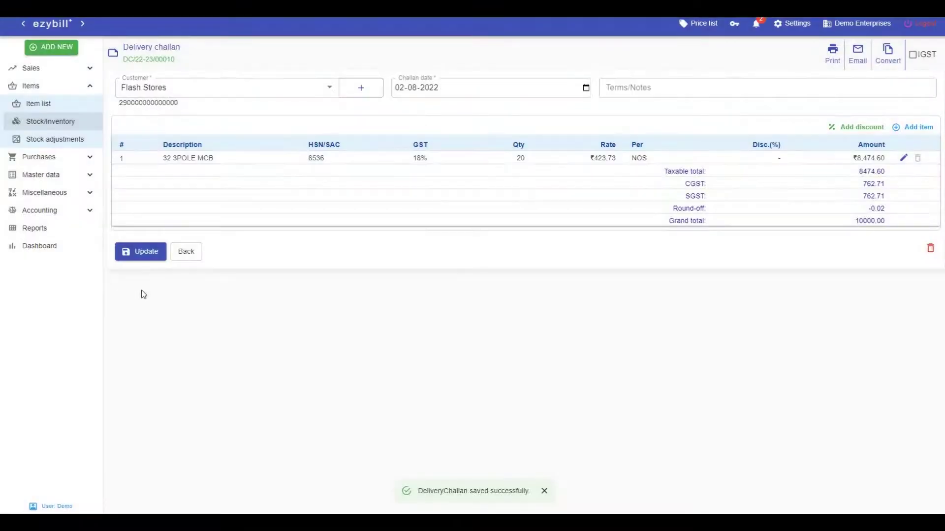
Check how the delivery challan is reflected in the inventory's stock breakdown for 32 3POLE MCB.
{"action": "left_click", "coordinate": [60, 122]}
{"action": "left_click", "coordinate": [123, 127]}
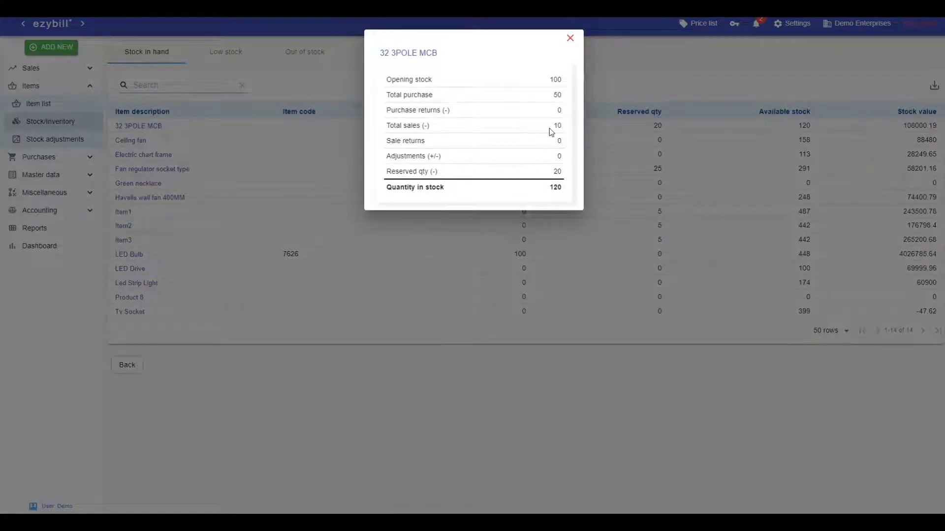
{"action": "left_click_drag", "start_coordinate": [554, 172], "coordinate": [566, 176]}
{"action": "left_click", "coordinate": [570, 38]}
Open the newest Flash Stores delivery challan and convert it to a sales invoice.
{"action": "left_click", "coordinate": [52, 72]}
{"action": "left_click", "coordinate": [52, 140]}
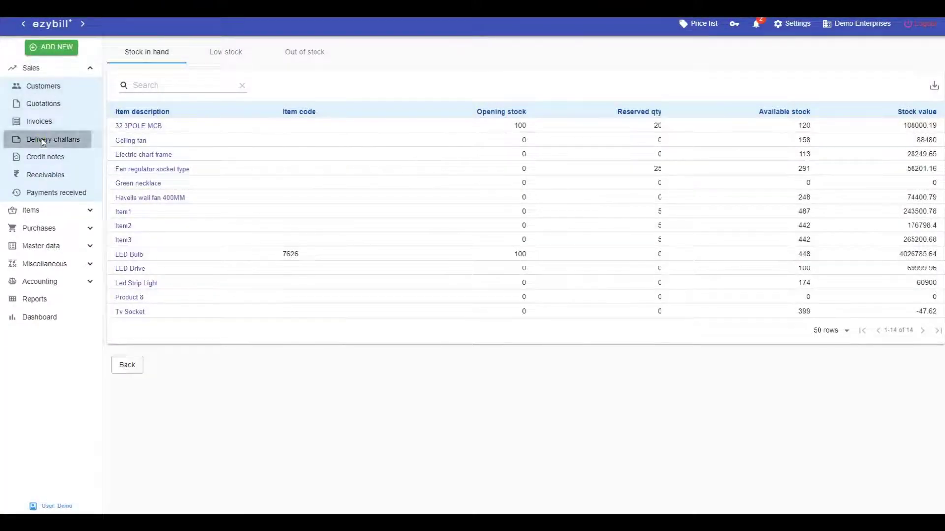
{"action": "left_click", "coordinate": [329, 144]}
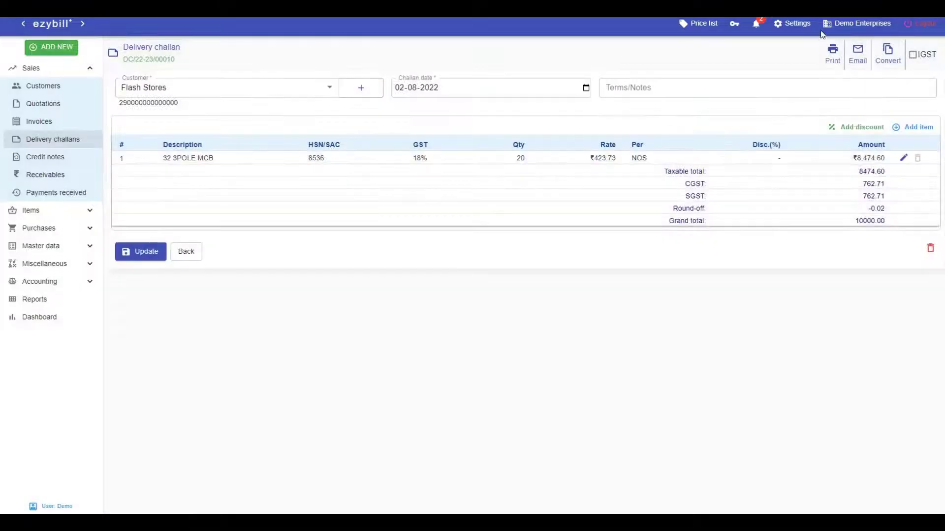
{"action": "left_click", "coordinate": [888, 52]}
{"action": "left_click", "coordinate": [605, 291]}
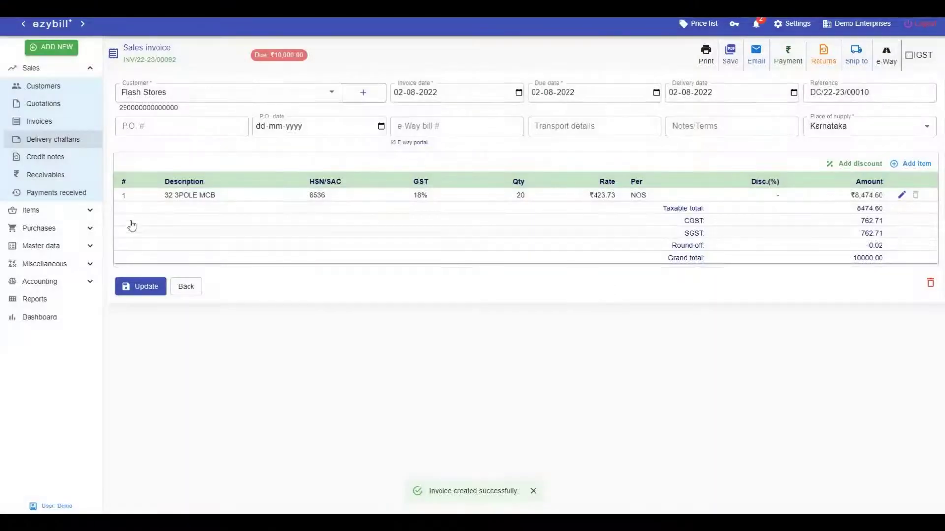
Check how converting the challan to an invoice changes the stock breakdown for 32 3POLE MCB.
{"action": "left_click", "coordinate": [43, 211]}
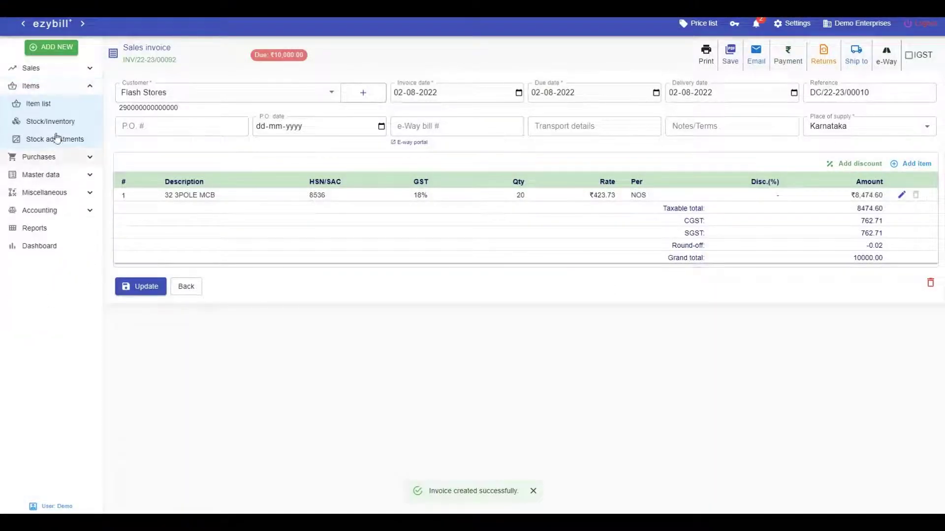
{"action": "left_click", "coordinate": [61, 122]}
{"action": "left_click", "coordinate": [148, 128]}
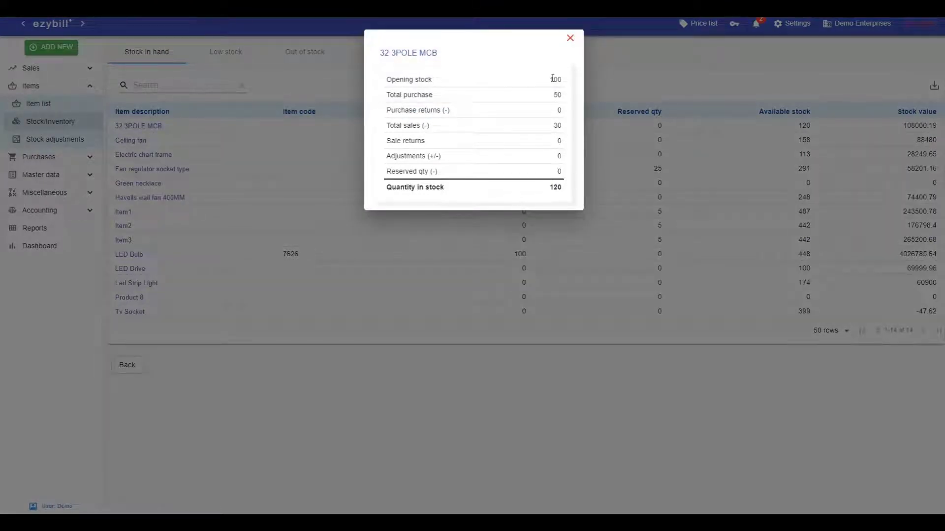
{"action": "left_click", "coordinate": [570, 38]}
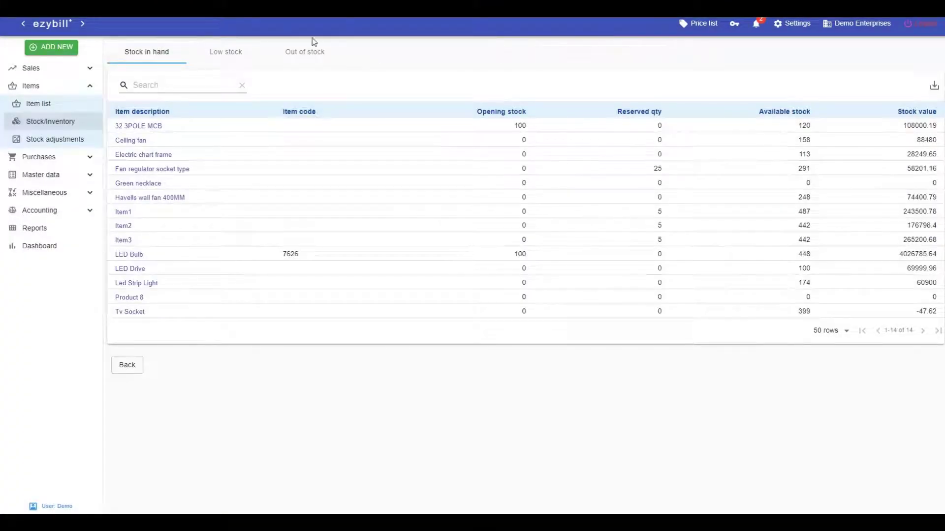
Start a sales return from the newest Flash Stores invoice, with reason Correction in Invoice and notes Defective goods.
{"action": "left_click", "coordinate": [63, 74]}
{"action": "left_click", "coordinate": [44, 122]}
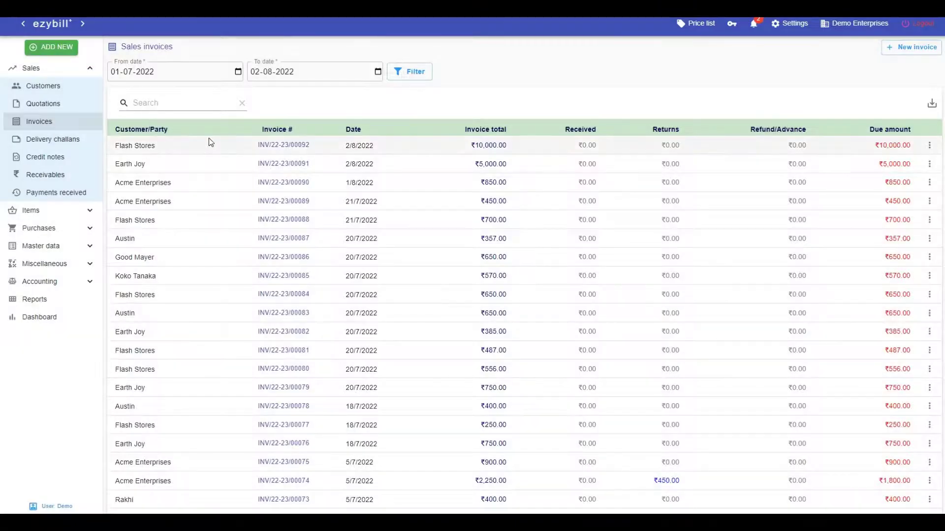
{"action": "left_click", "coordinate": [286, 146]}
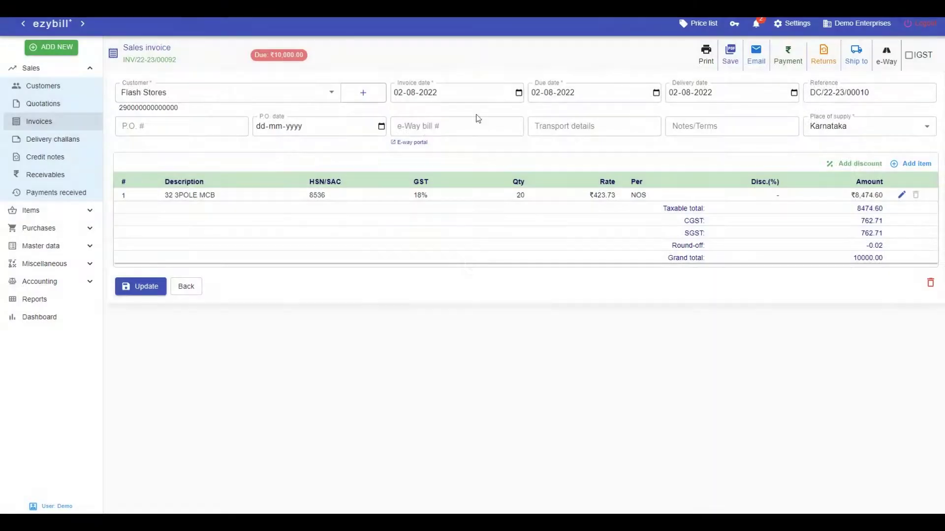
{"action": "left_click", "coordinate": [821, 63]}
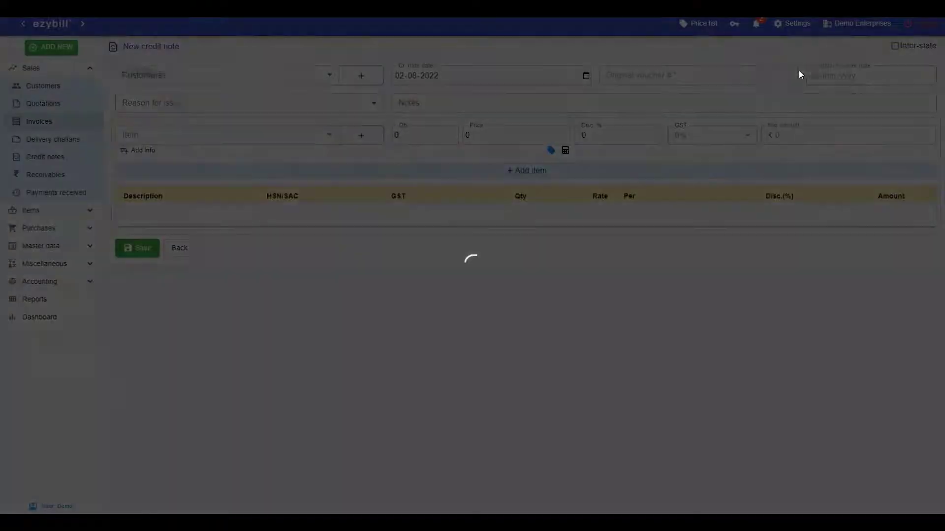
Add 10 units of 32 3POLE MCB to the credit note and save it.
{"action": "left_click", "coordinate": [335, 151]}
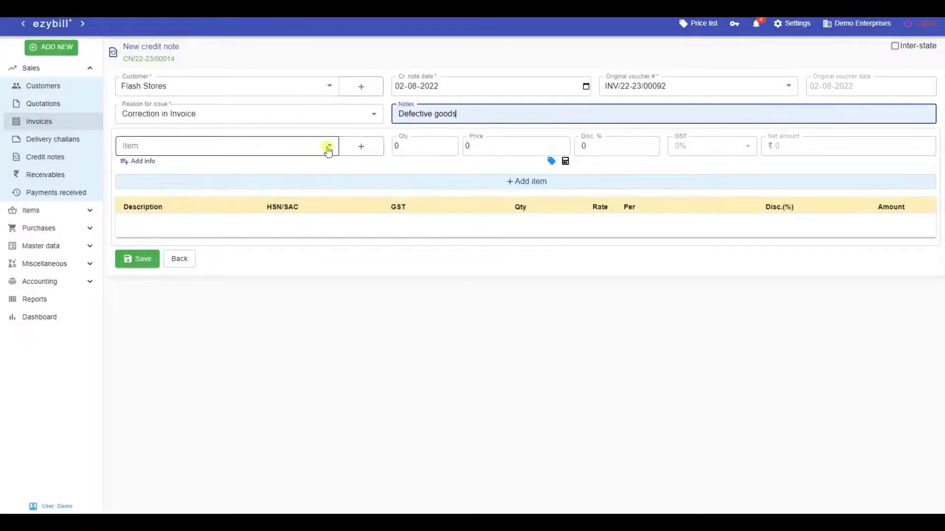
{"action": "left_click", "coordinate": [282, 171]}
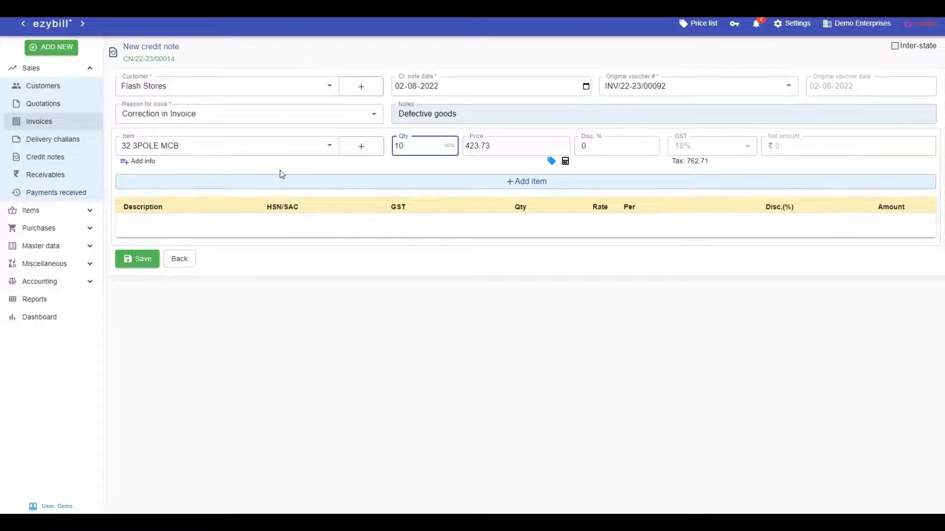
{"action": "left_click", "coordinate": [289, 183]}
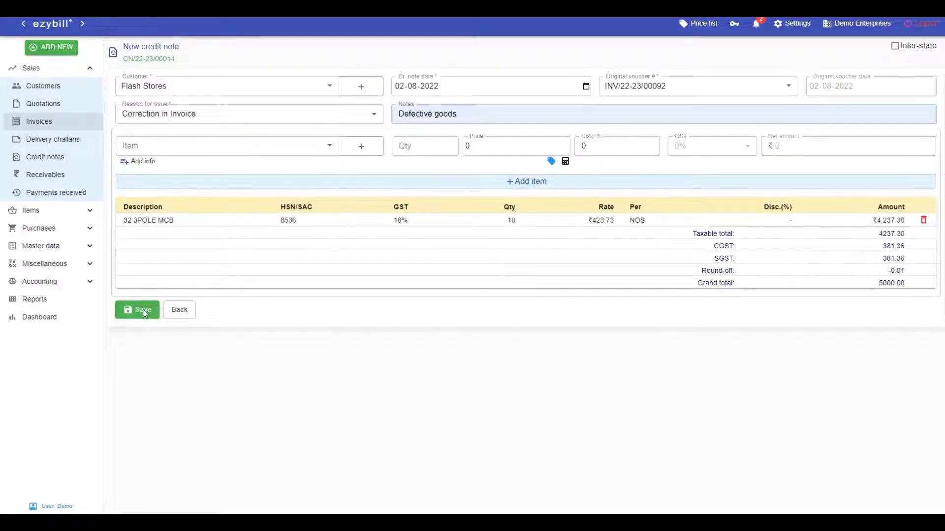
{"action": "left_click", "coordinate": [143, 309]}
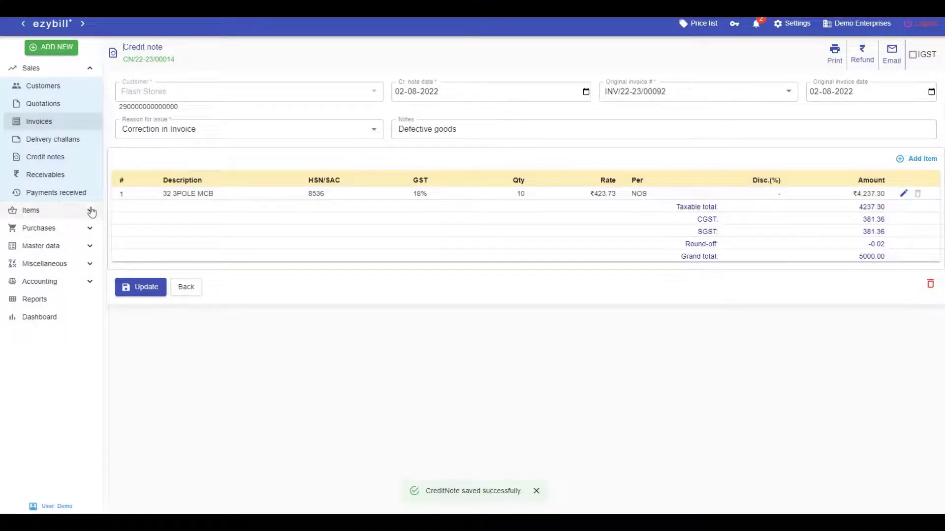
Check how the sales return is reflected in the inventory's stock breakdown for 32 3POLE MCB.
{"action": "left_click", "coordinate": [69, 211]}
{"action": "left_click", "coordinate": [72, 125]}
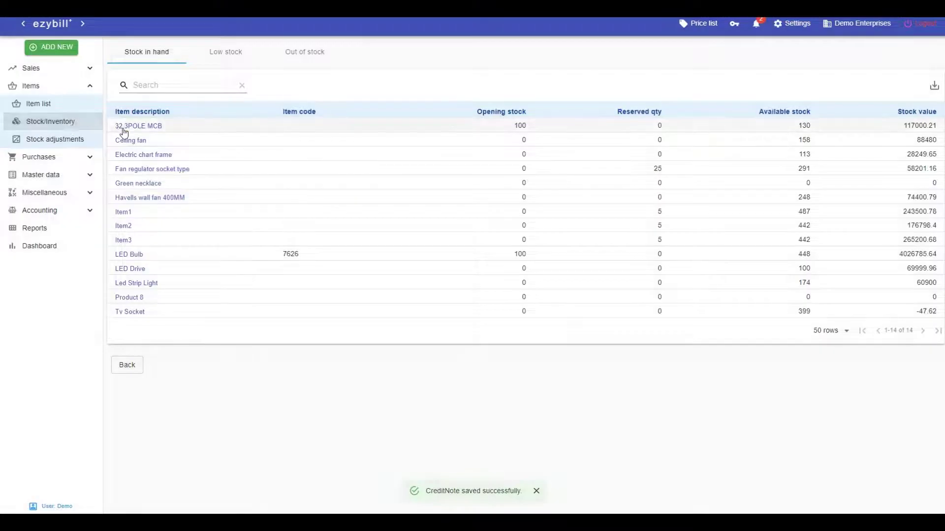
{"action": "left_click", "coordinate": [127, 127]}
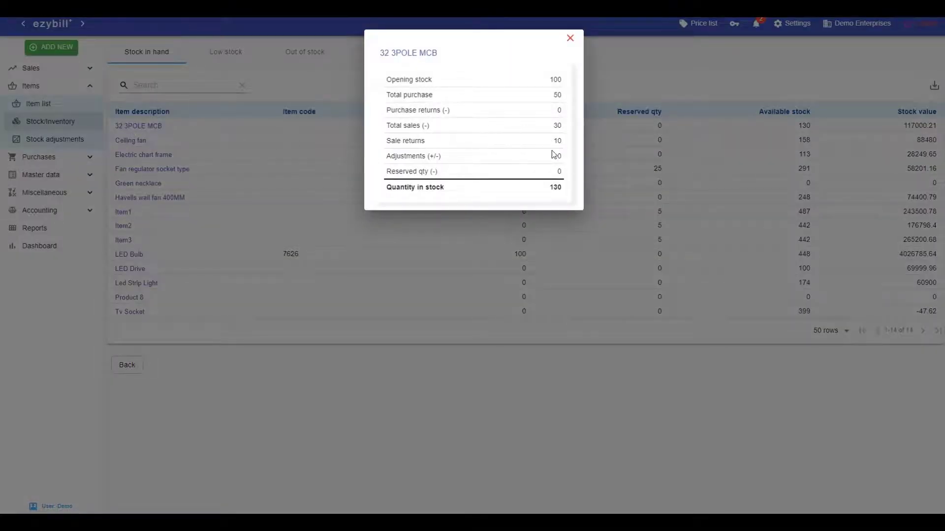
{"action": "left_click", "coordinate": [570, 39]}
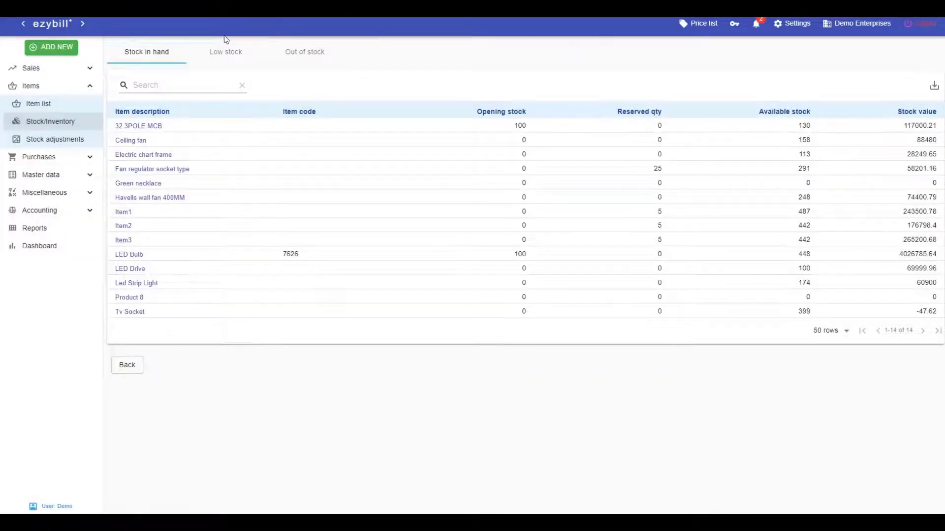
Create a debit note for the supplier Bubbly General with reason Deficiency in services and notes Defective goods.
{"action": "left_click", "coordinate": [55, 51]}
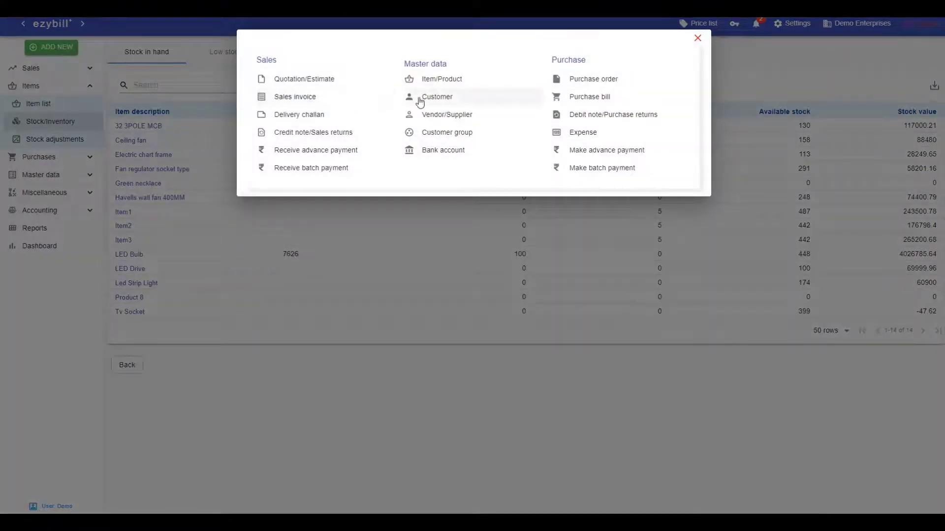
{"action": "left_click", "coordinate": [600, 118]}
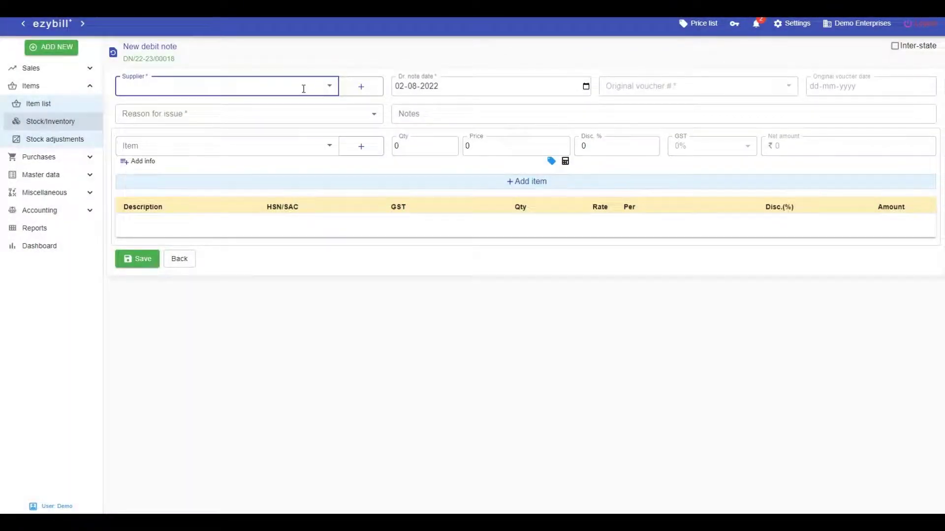
{"action": "left_click", "coordinate": [302, 88]}
{"action": "left_click", "coordinate": [231, 148]}
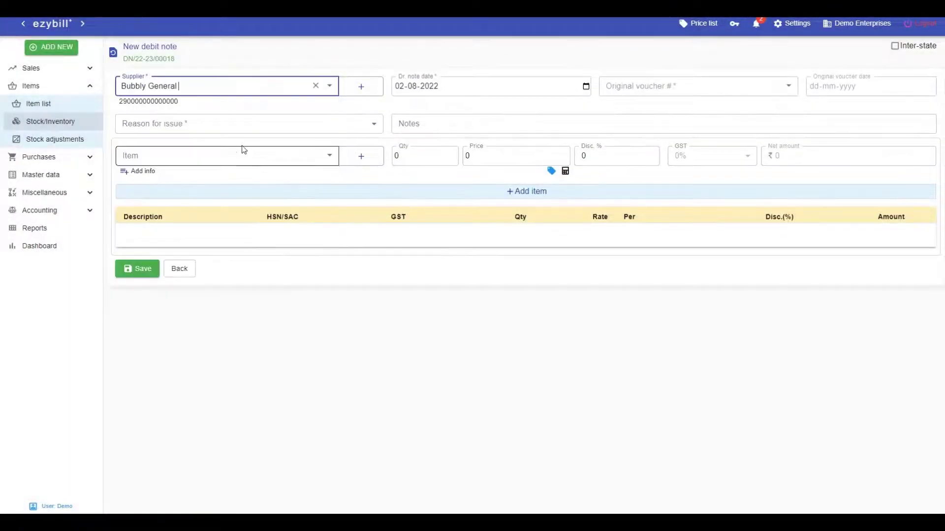
{"action": "left_click", "coordinate": [288, 129]}
{"action": "left_click", "coordinate": [247, 167]}
{"action": "left_click", "coordinate": [433, 123]}
{"action": "type", "text": "Defective goods"}
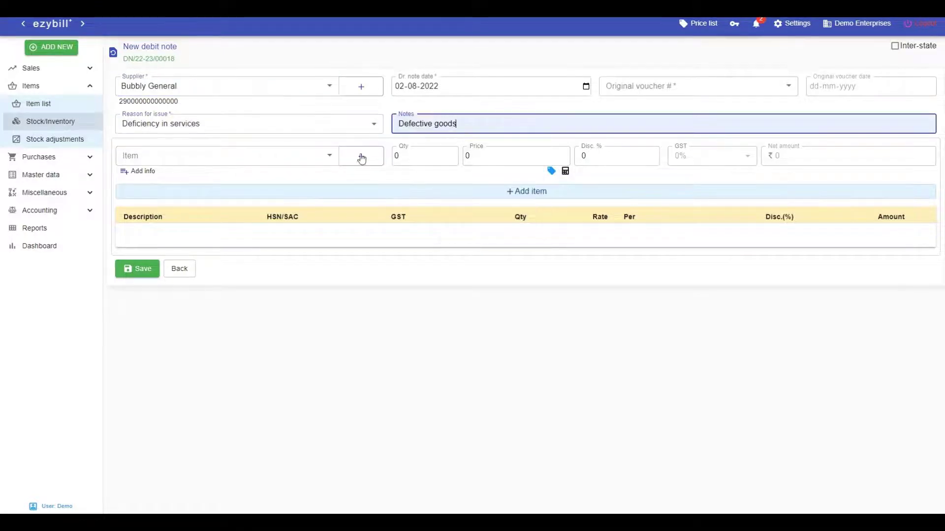
Add 40 units of 32 3POLE MCB to the debit note and save it against original voucher 3.
{"action": "left_click", "coordinate": [326, 155]}
{"action": "left_click", "coordinate": [249, 191]}
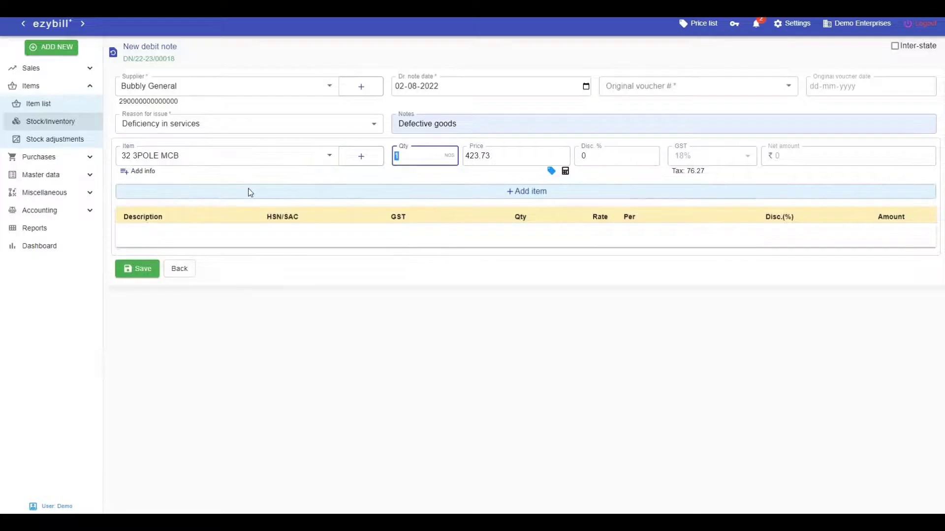
{"action": "type", "text": "40"}
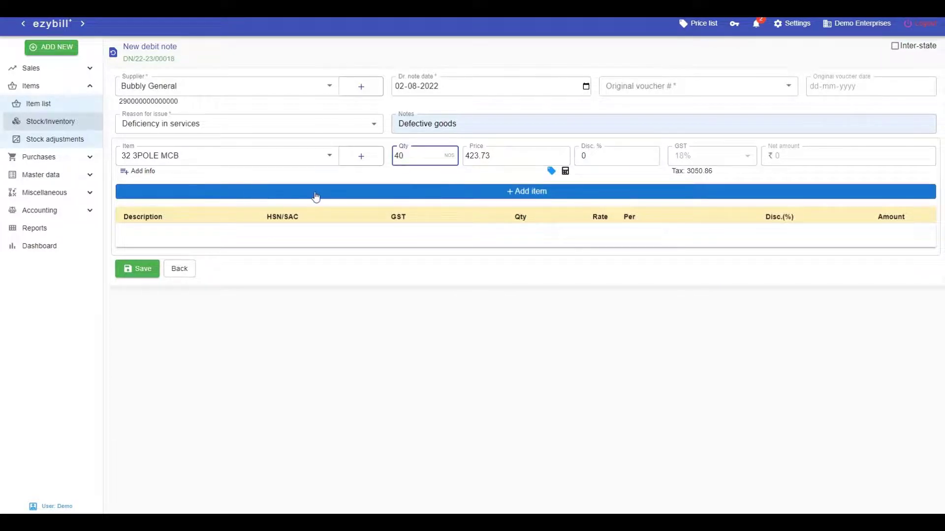
{"action": "left_click", "coordinate": [316, 197]}
{"action": "left_click", "coordinate": [142, 323]}
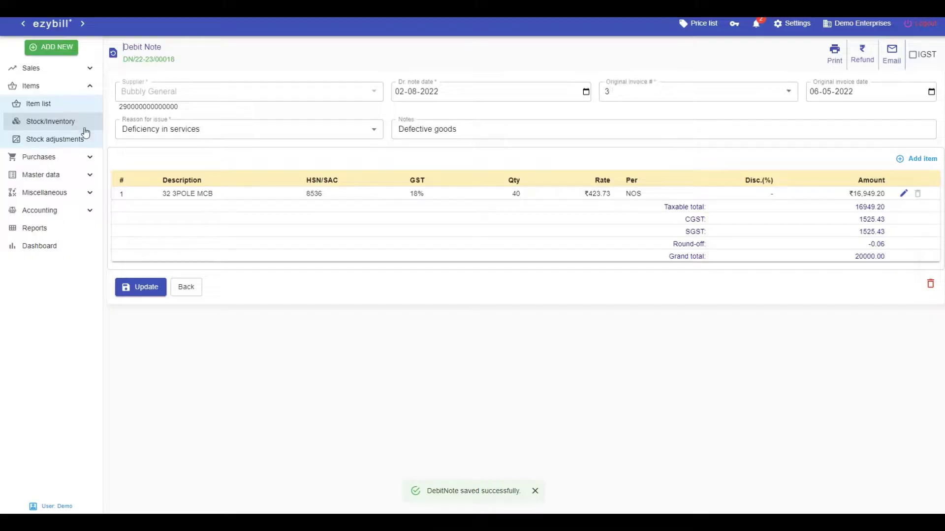
Check how the purchase return is reflected in the inventory's stock breakdown for 32 3POLE MCB.
{"action": "left_click", "coordinate": [84, 128]}
{"action": "left_click", "coordinate": [145, 126]}
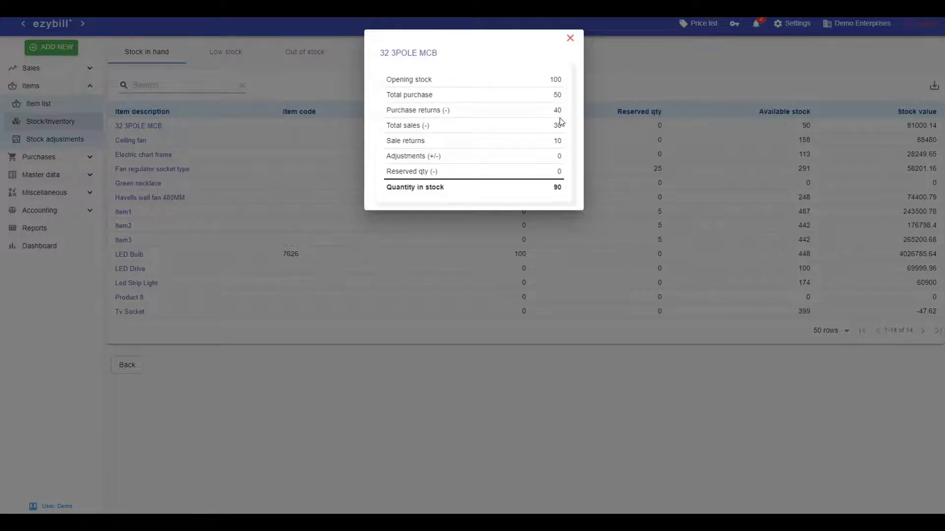
{"action": "left_click", "coordinate": [570, 38]}
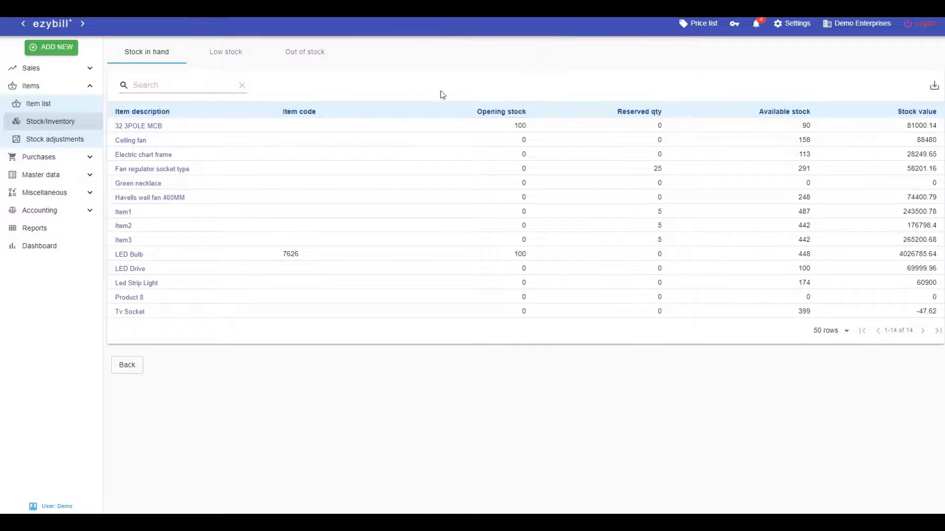
Create a new stock adjustment for 32 3POLE MCB with the reason Defective goods.
{"action": "left_click", "coordinate": [57, 141]}
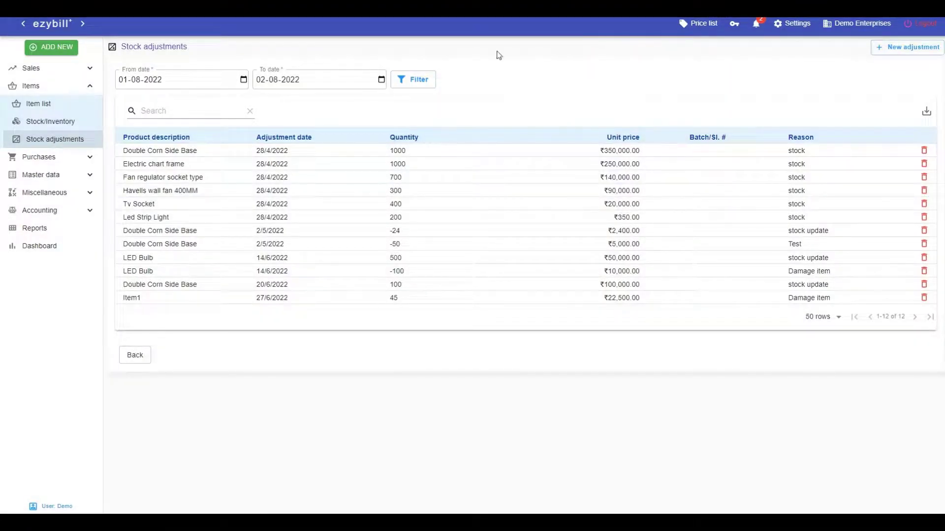
{"action": "left_click", "coordinate": [898, 54]}
{"action": "left_click", "coordinate": [375, 76]}
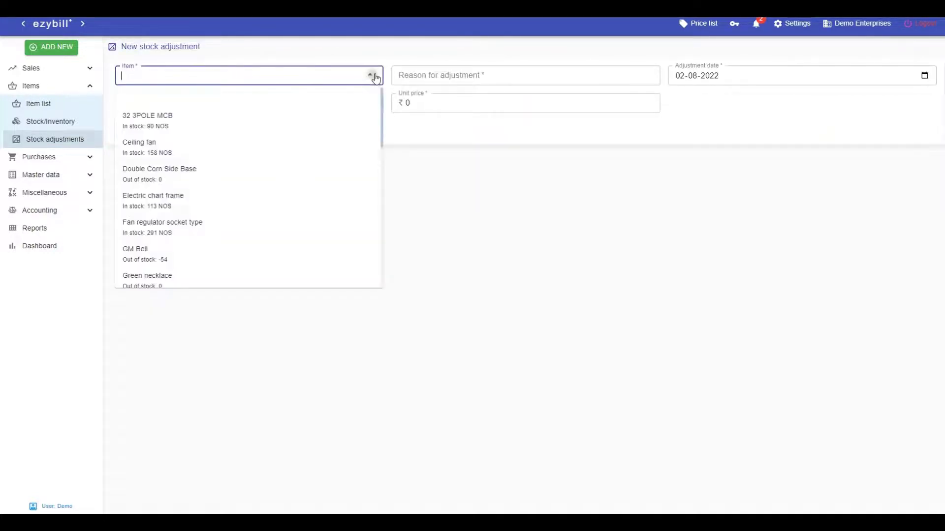
{"action": "left_click", "coordinate": [227, 124]}
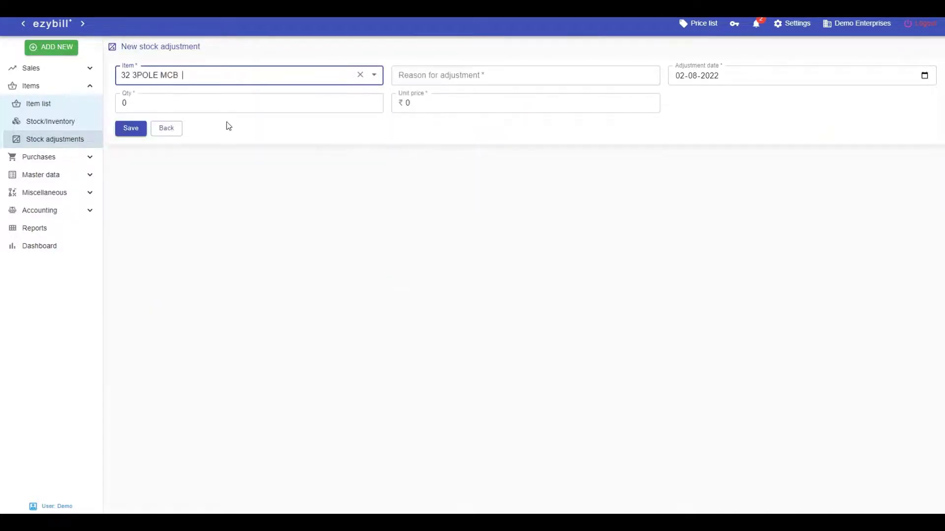
{"action": "key", "text": "Tab"}
{"action": "type", "text": "Defective "}
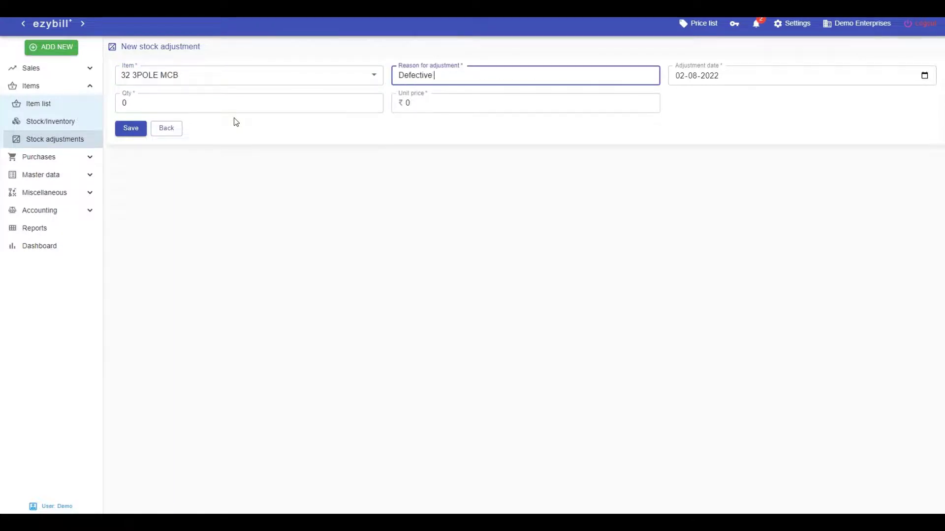
{"action": "type", "text": "goods"}
{"action": "key", "text": "Tab"}
Set the adjustment's quantity to -50 and unit price to ₹10000, and save it.
{"action": "left_click", "coordinate": [238, 108]}
{"action": "key", "text": "BackSpace"}
{"action": "type", "text": "-"}
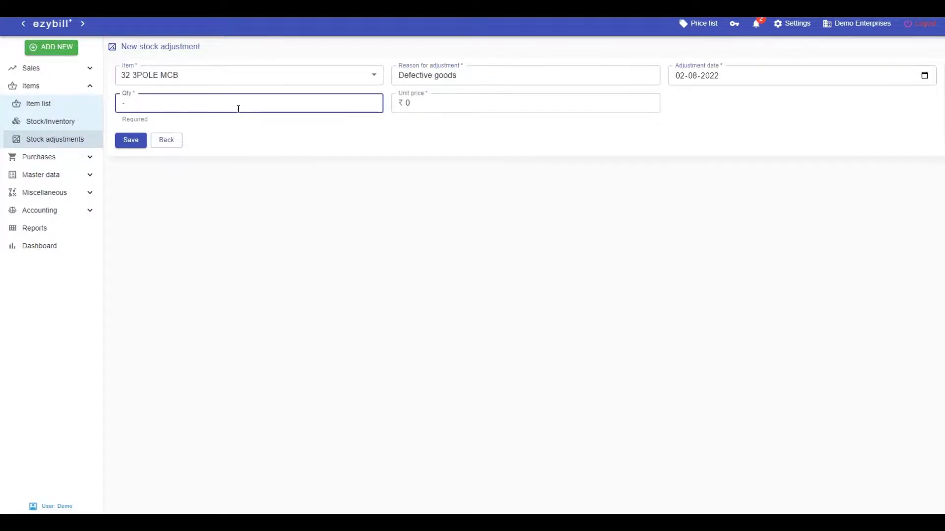
{"action": "type", "text": "50"}
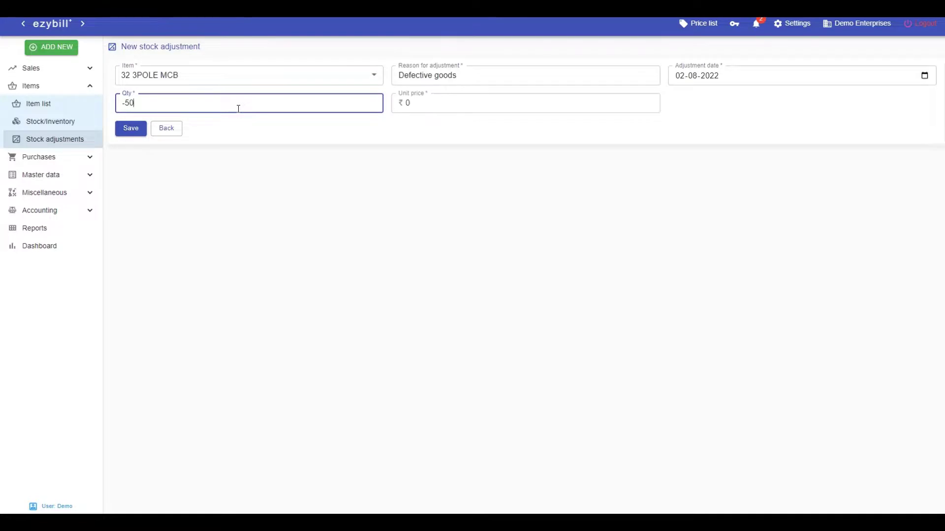
{"action": "left_click", "coordinate": [426, 108]}
{"action": "type", "text": "10000"}
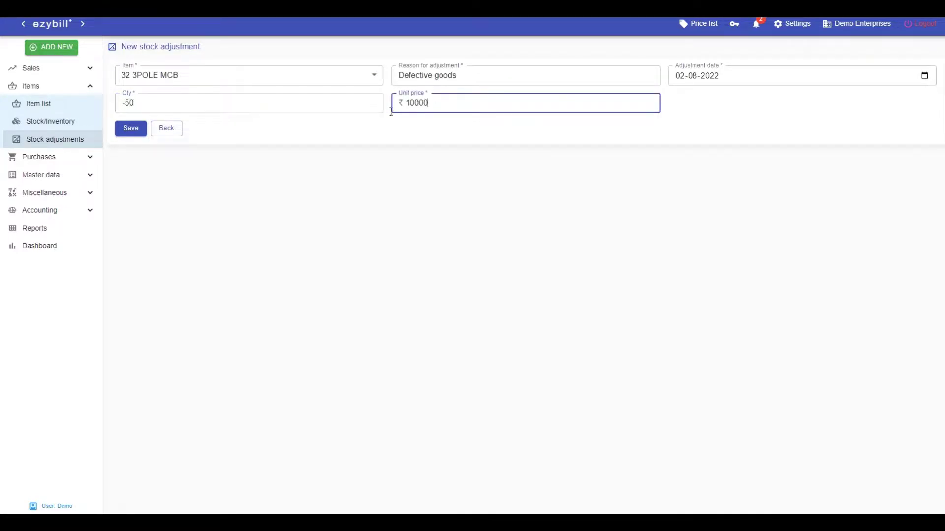
{"action": "left_click", "coordinate": [129, 129]}
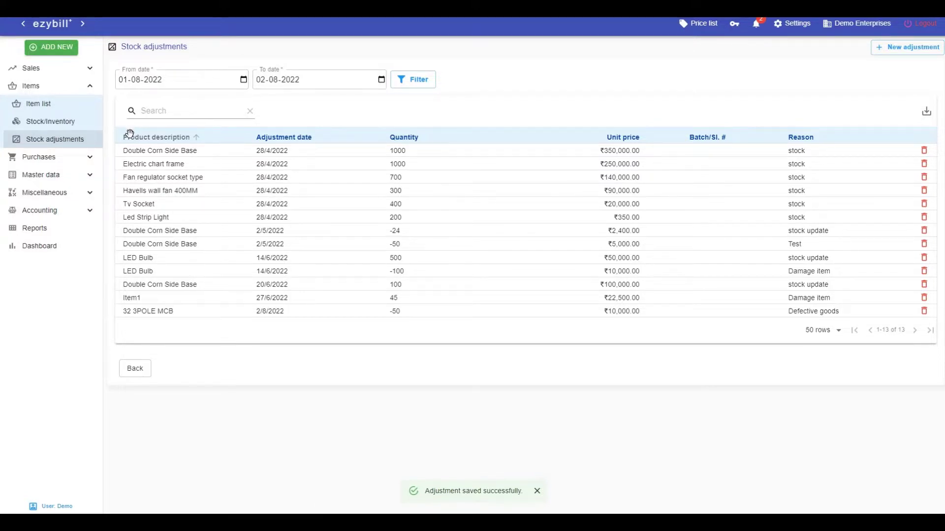
Check how the stock adjustment is reflected in the inventory's stock breakdown for 32 3POLE MCB.
{"action": "left_click", "coordinate": [82, 127]}
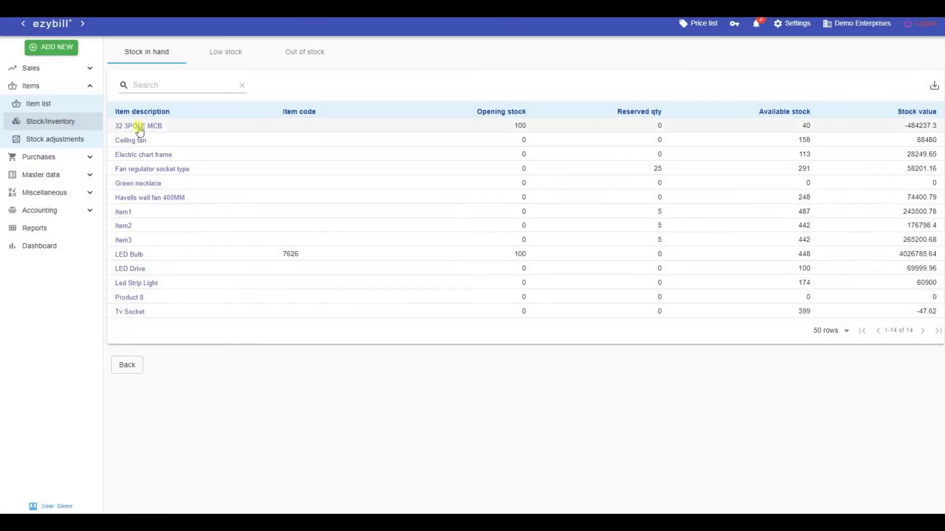
{"action": "left_click", "coordinate": [139, 127]}
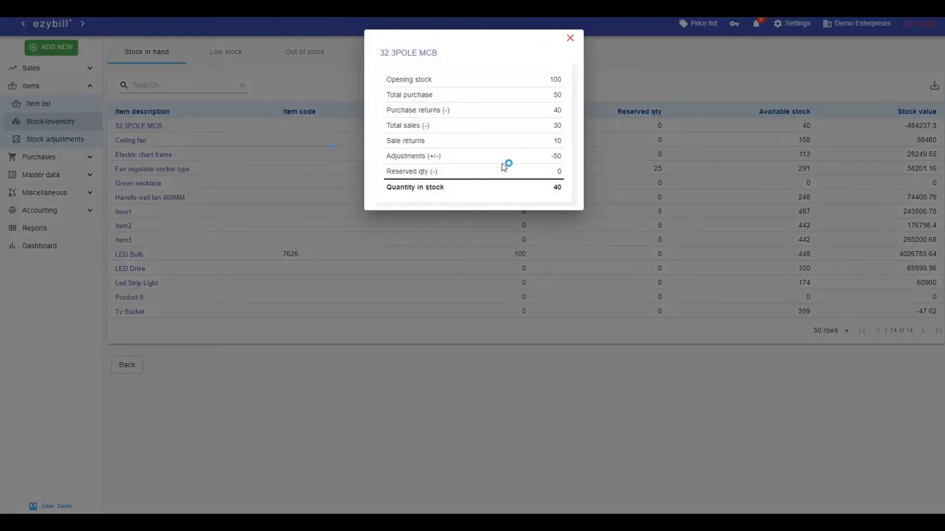